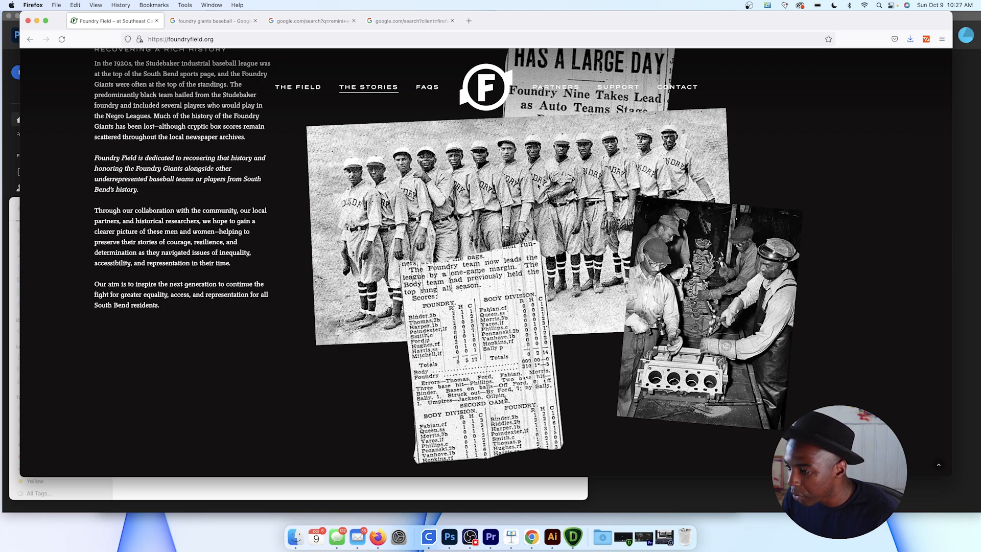
Step: Look through the Foundry Field page's stories section and examine the team photo screenshot from the foundry folder in Preview
scroll(538, 186, "down", 15)
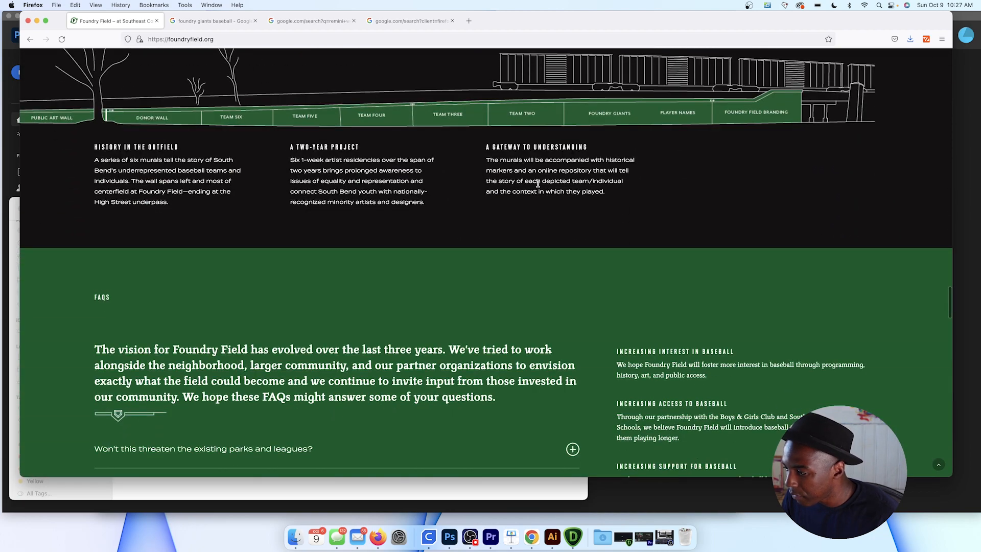
scroll(538, 184, "up", 1)
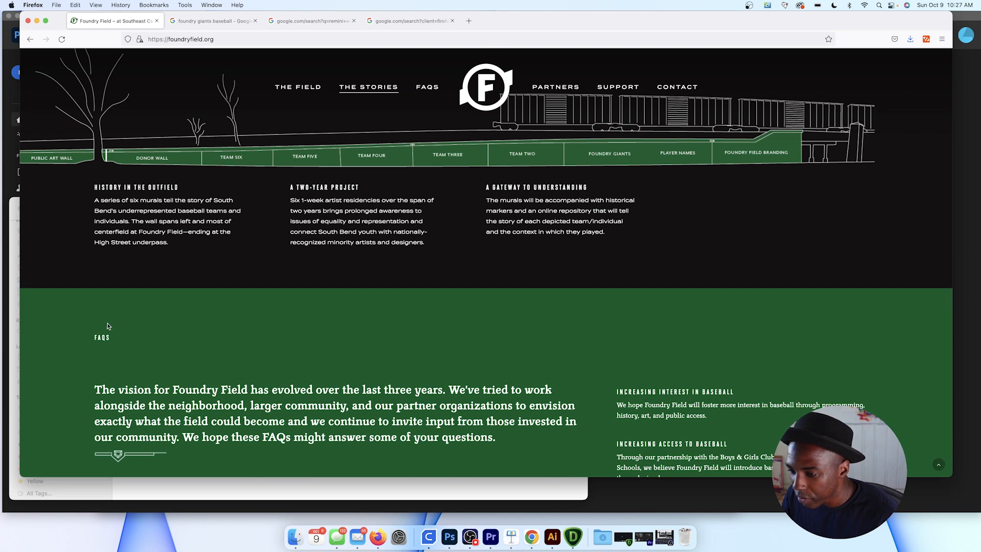
left_click(283, 495)
double_click(178, 237)
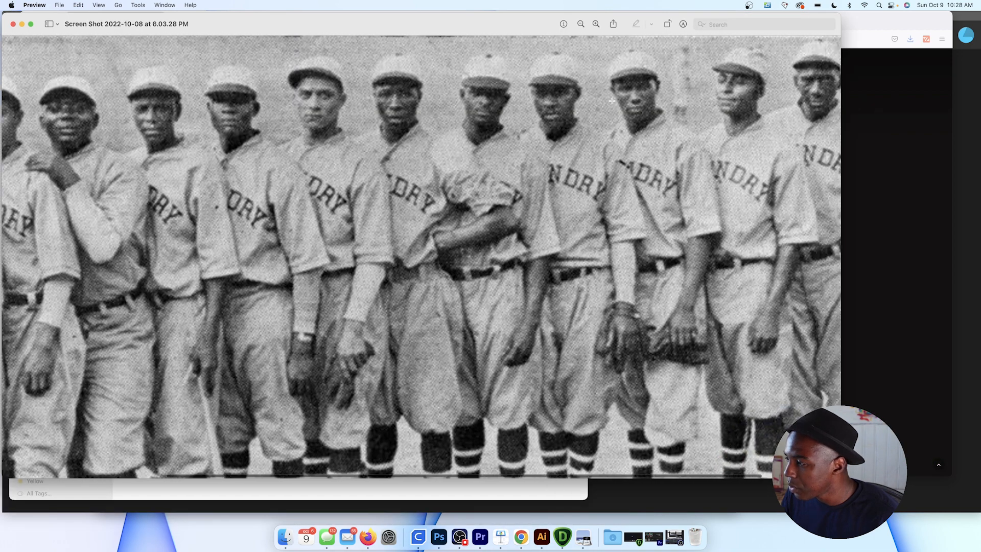
scroll(606, 98, "right", 5)
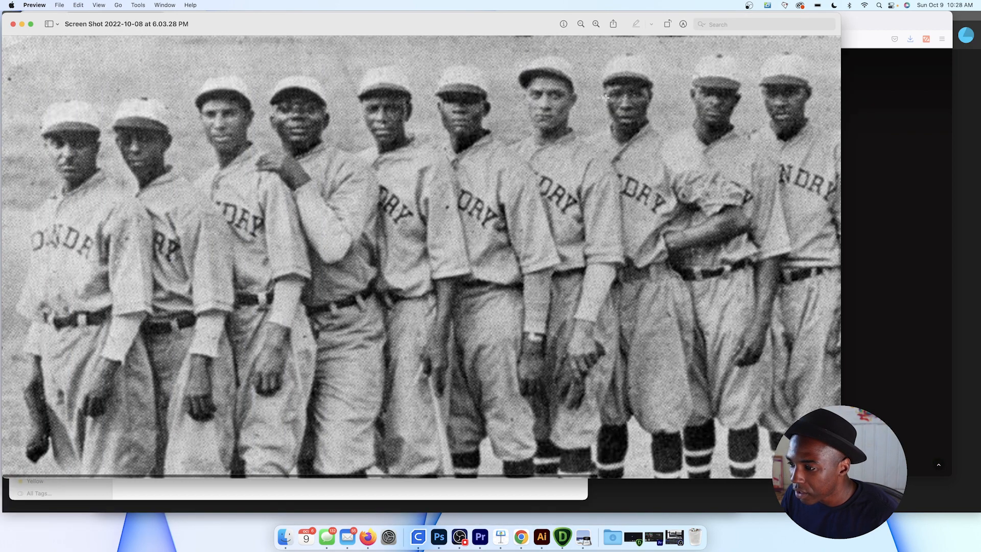
left_click(12, 24)
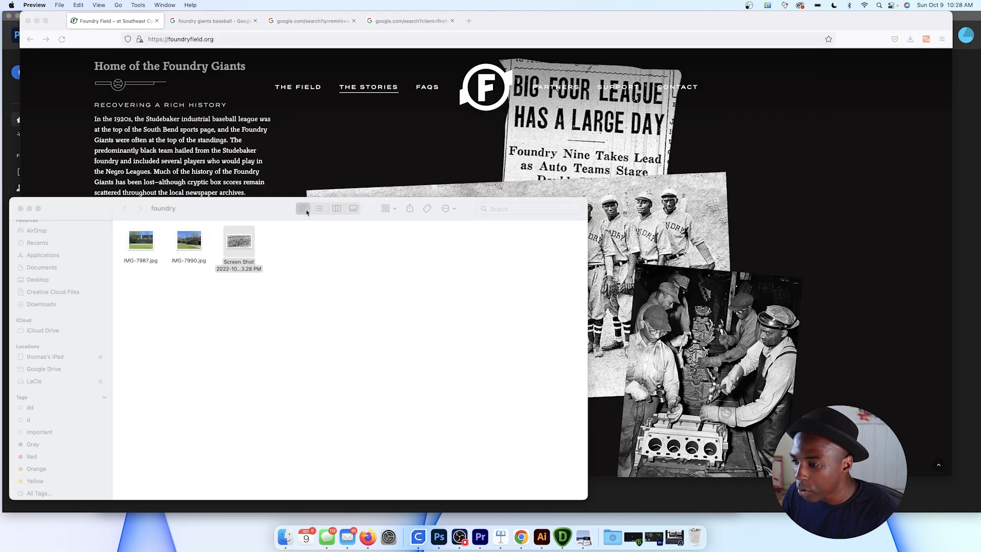
left_click(346, 280)
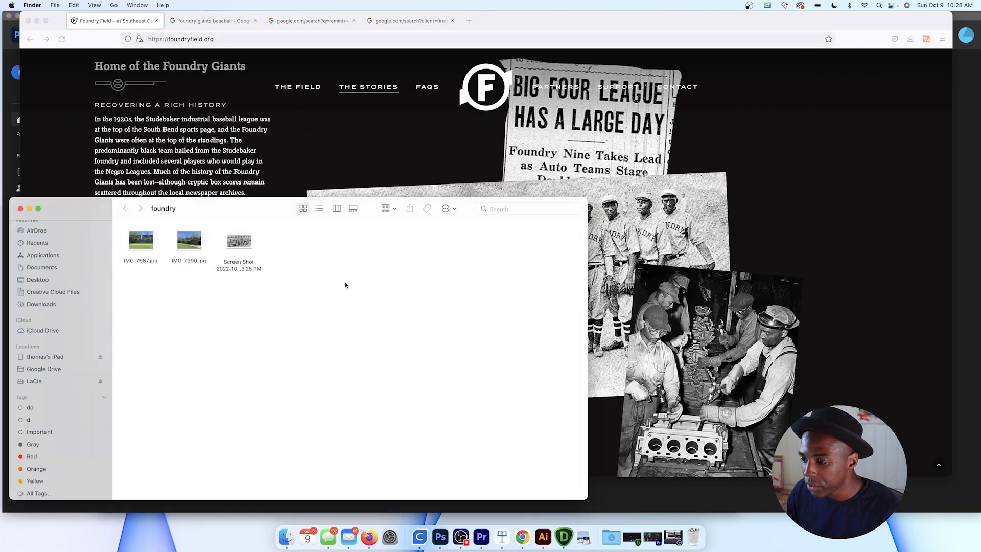
Step: Open Remini Web from the "remini web app" search results and upload the team photo screenshot from the foundry folder
left_click(292, 21)
scroll(238, 137, "down", 1)
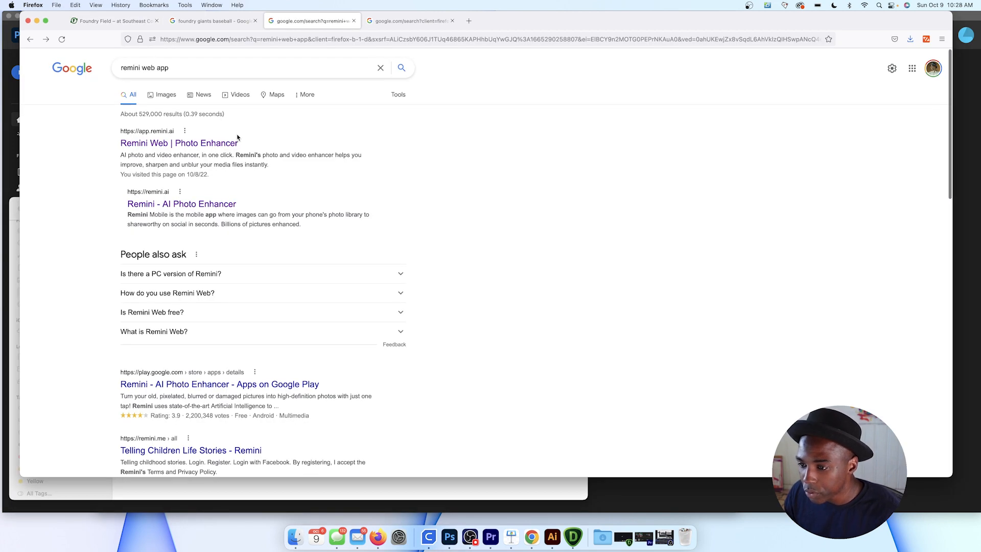
left_click(211, 147)
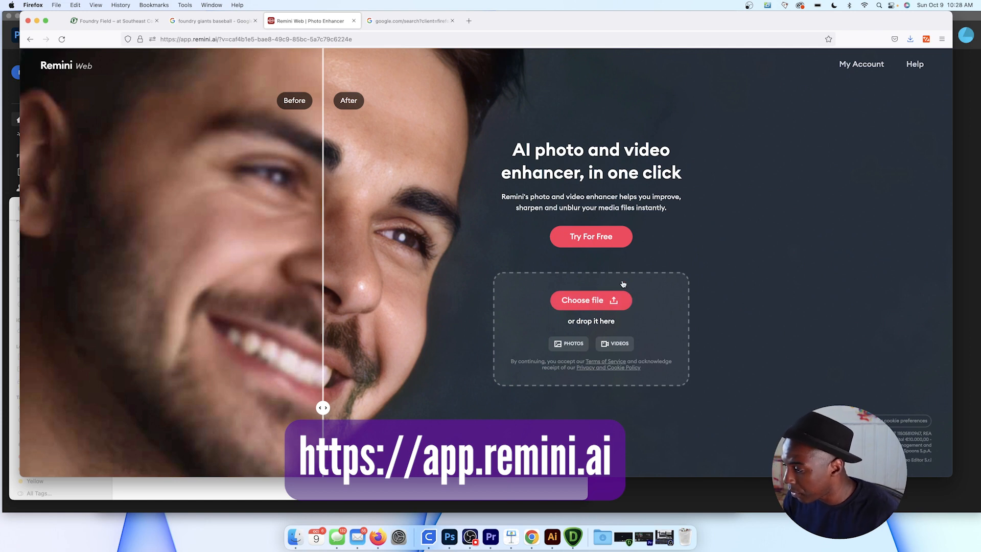
left_click(603, 303)
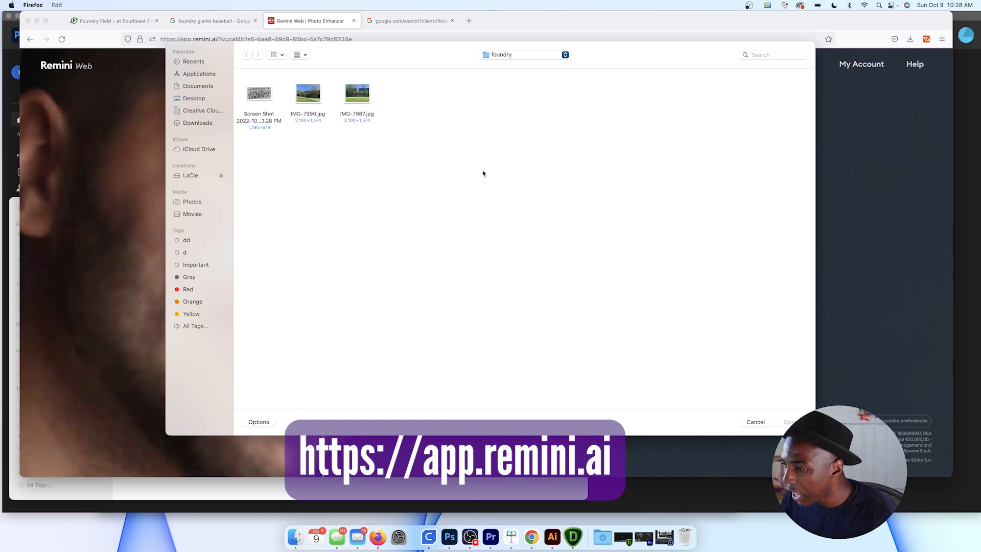
double_click(259, 100)
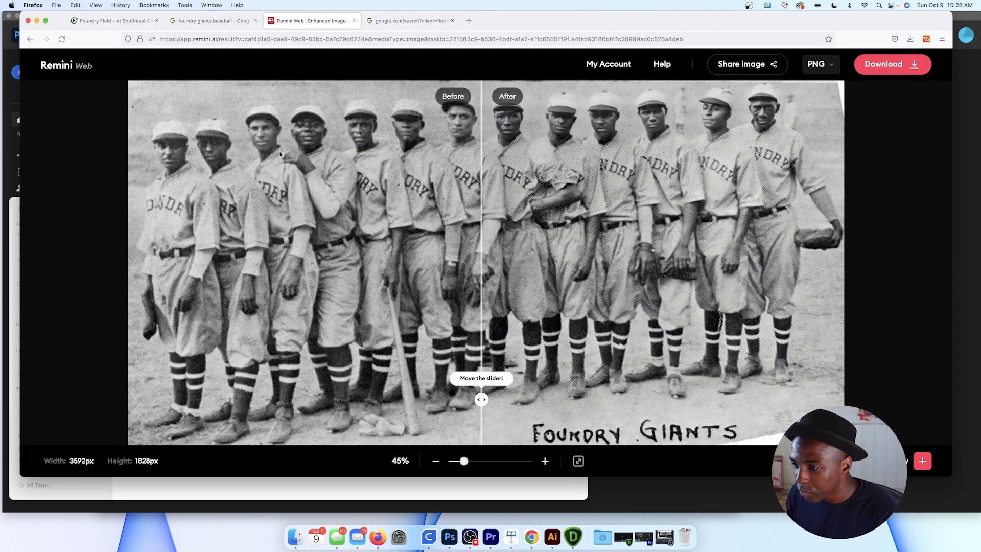
Step: Examine the players' faces across the enhanced team photo up close, comparing the before and after versions
left_click_drag(502, 382, 179, 271)
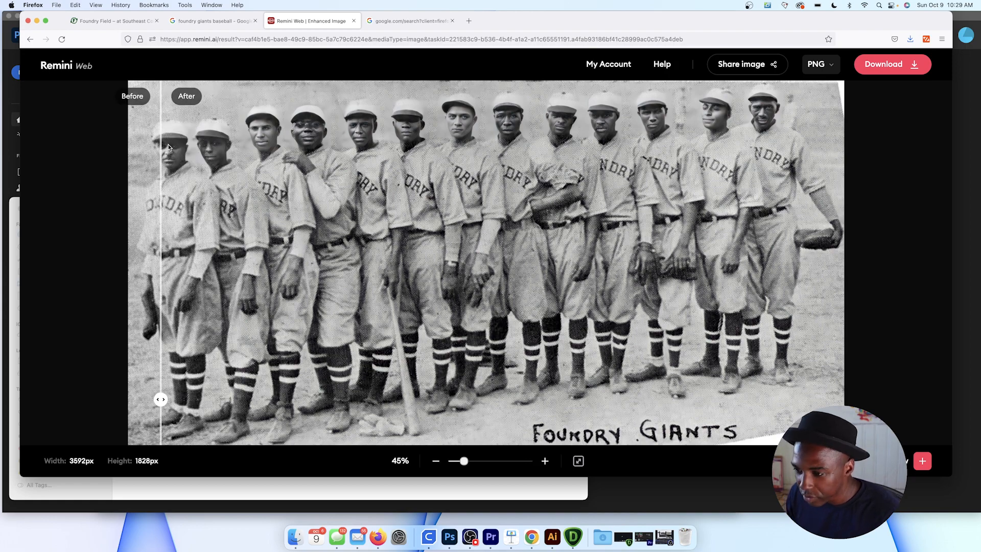
scroll(169, 147, "up", 3)
scroll(255, 172, "up", 3)
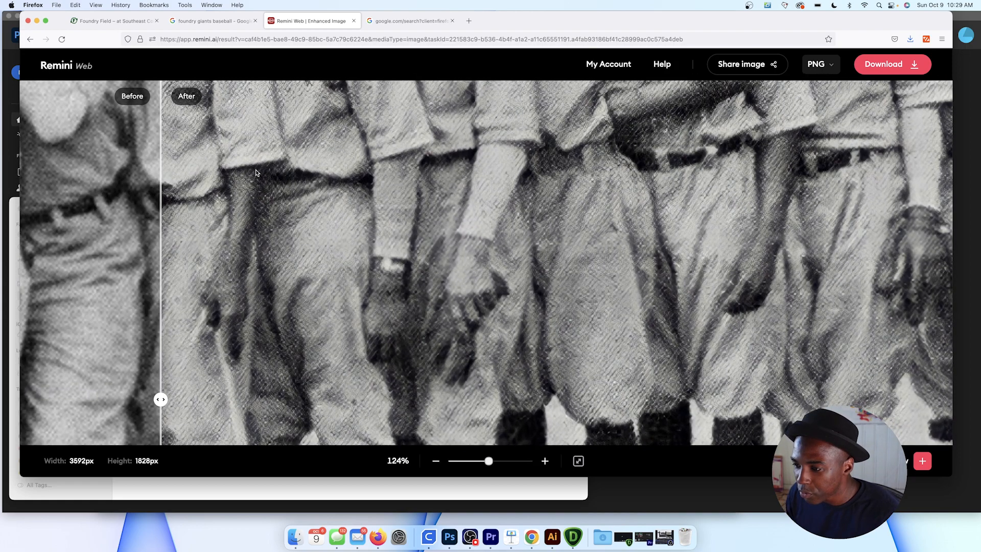
scroll(257, 173, "up", 1)
scroll(258, 173, "down", 1)
left_click_drag(257, 173, 360, 282)
left_click_drag(166, 395, 431, 378)
left_click_drag(538, 354, 294, 340)
left_click_drag(536, 310, 415, 358)
left_click_drag(688, 340, 534, 341)
left_click_drag(651, 356, 541, 356)
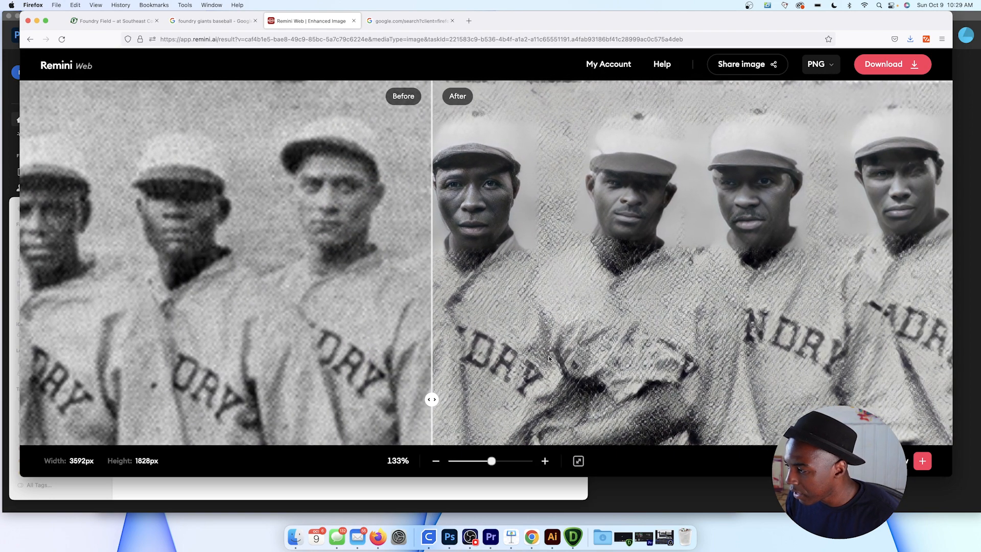
left_click_drag(626, 358, 474, 358)
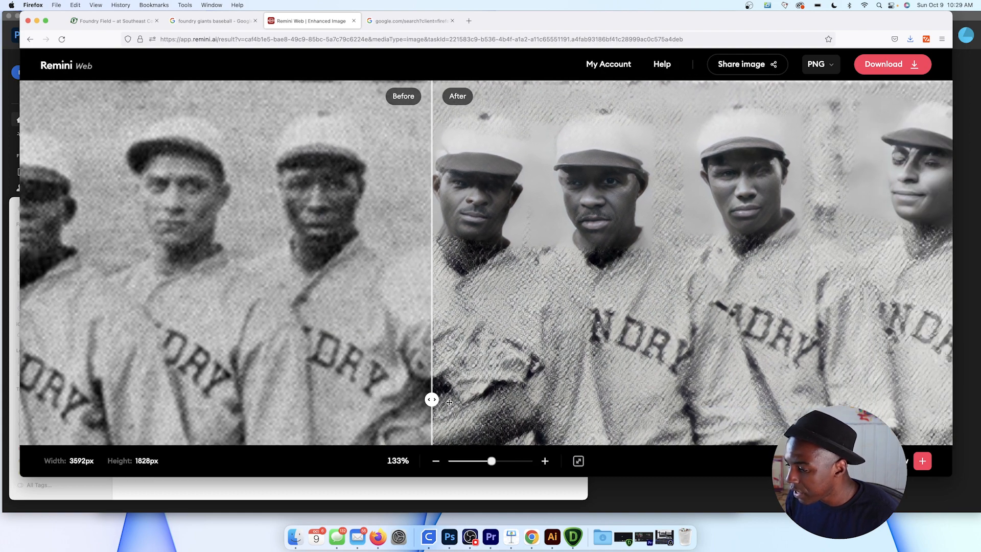
left_click_drag(430, 400, 387, 399)
left_click_drag(366, 344, 490, 302)
left_click_drag(598, 293, 368, 398)
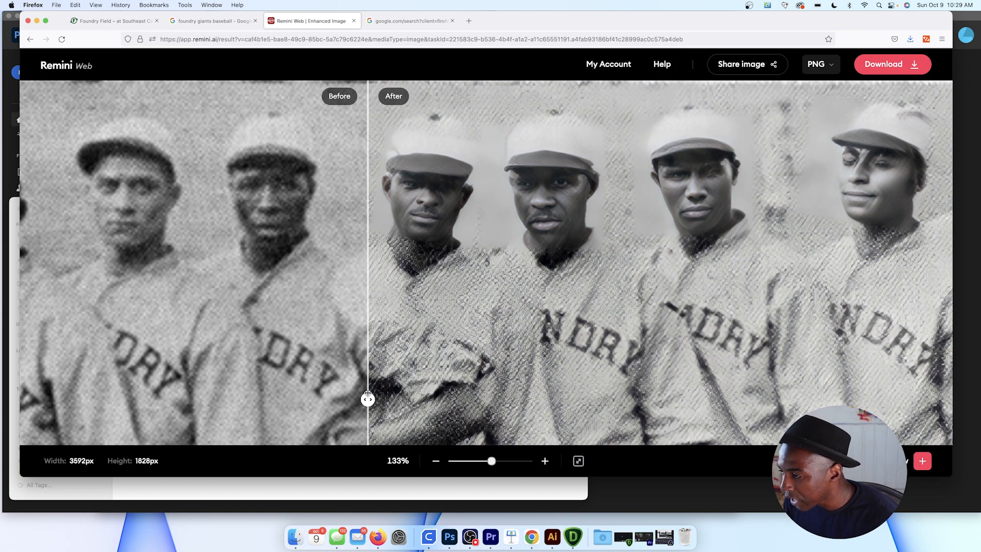
left_click_drag(373, 398, 755, 373)
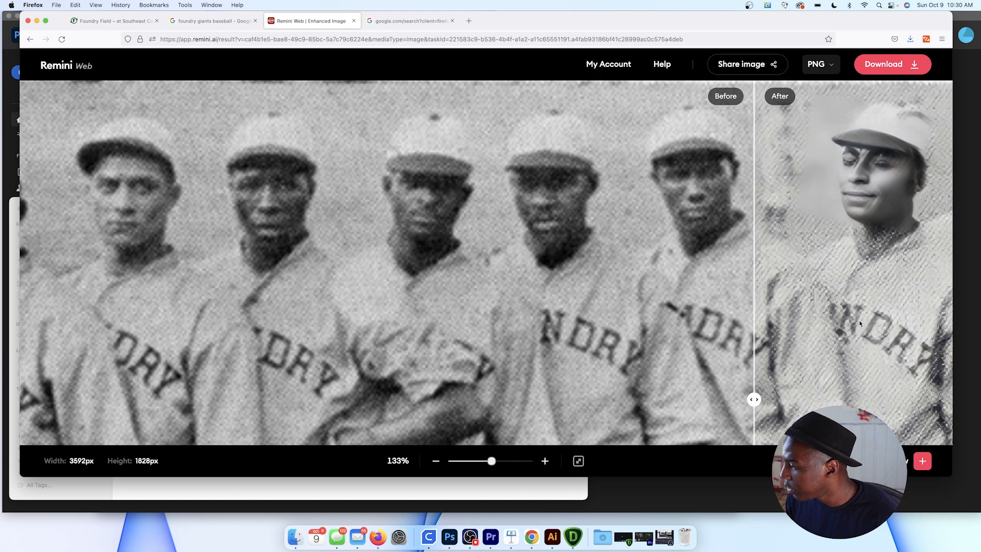
left_click_drag(841, 326, 606, 373)
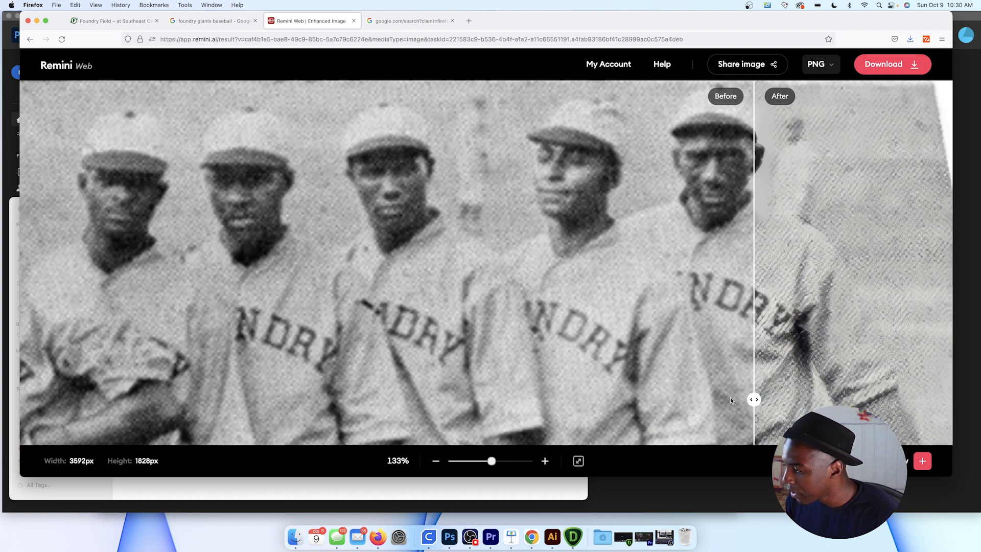
left_click_drag(754, 399, 714, 379)
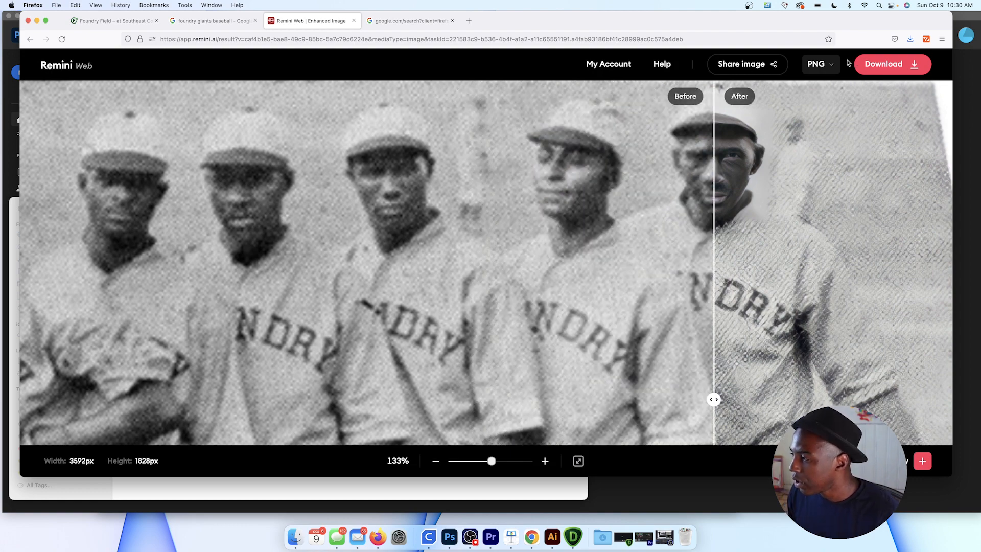
Step: Download the enhanced team photo in JPG format
left_click(829, 67)
left_click(819, 98)
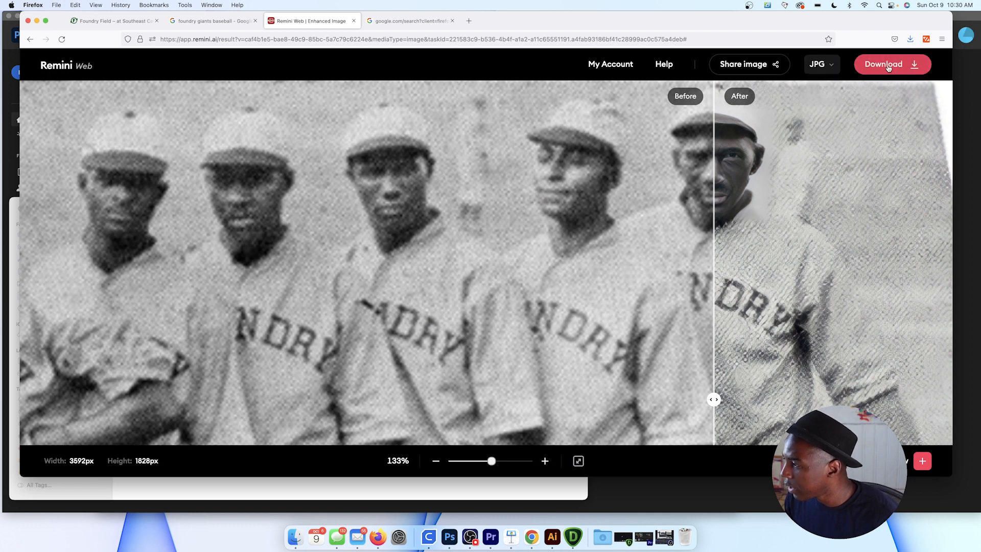
left_click(889, 68)
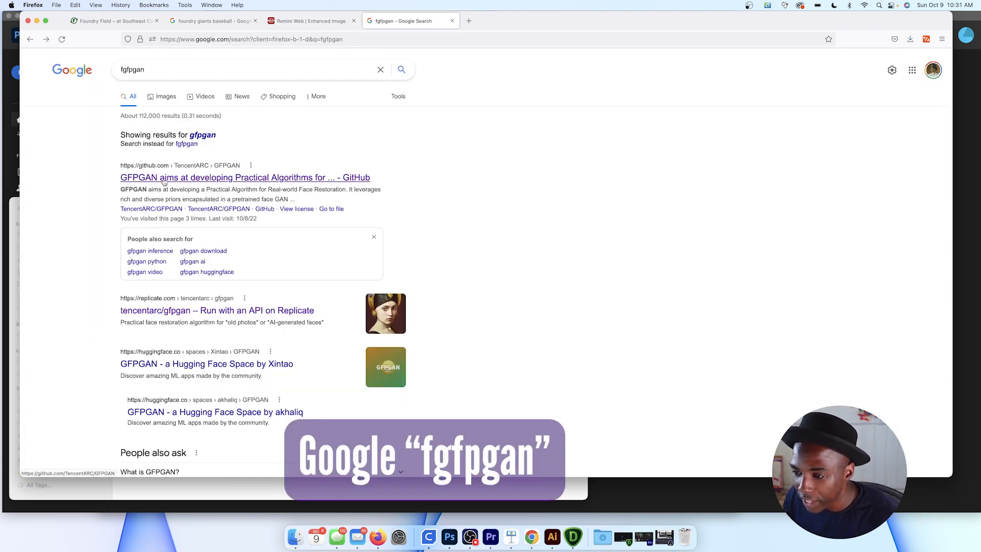
Step: Open the TencentARC GFPGAN repository from the search results and launch the Replicate online demo linked in its README
left_click(233, 177)
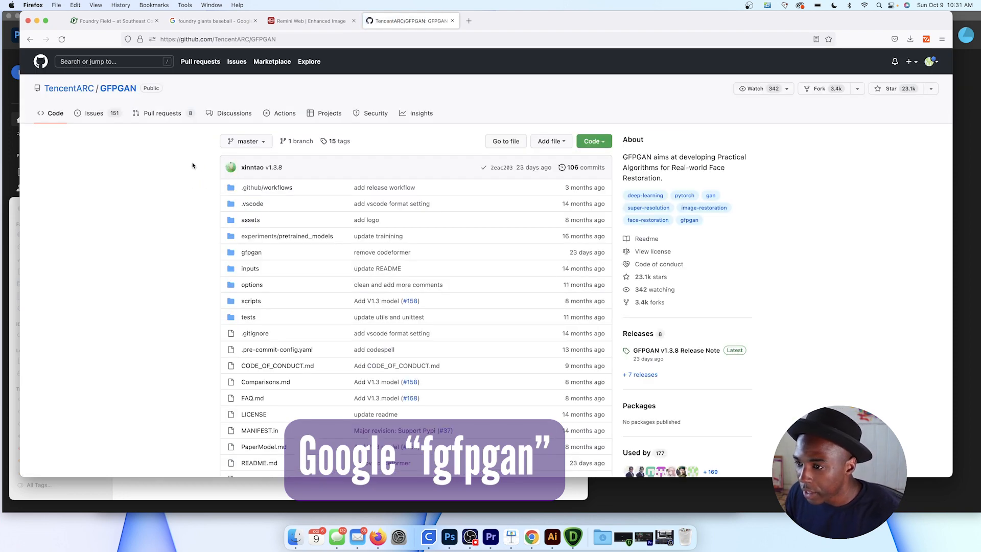
scroll(193, 168, "down", 10)
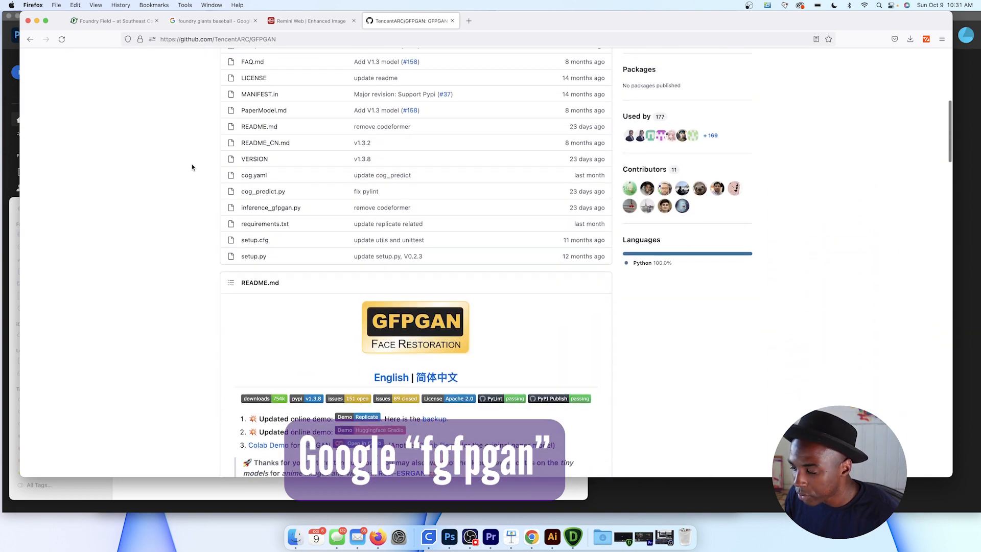
scroll(192, 168, "down", 10)
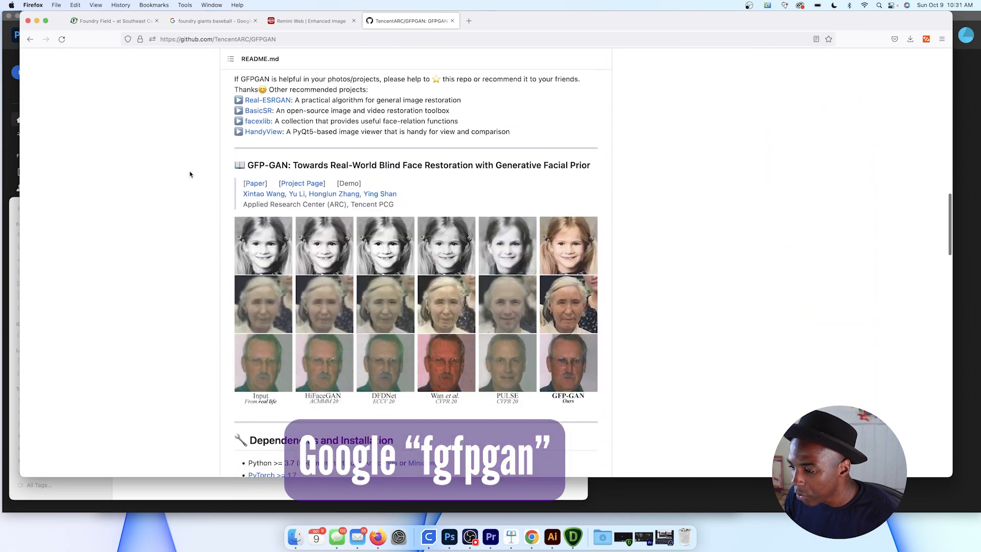
scroll(190, 175, "down", 10)
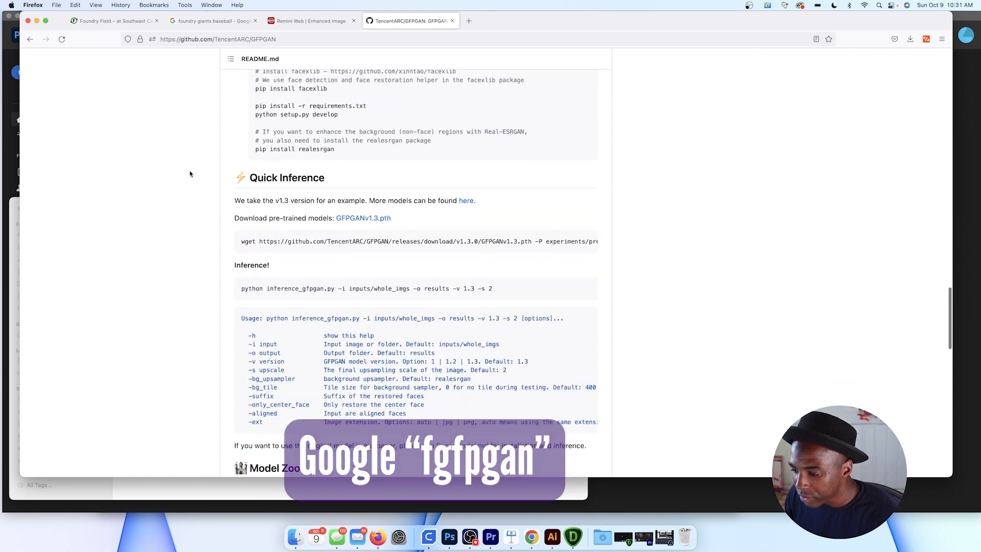
scroll(191, 174, "down", 2)
scroll(190, 174, "up", 10)
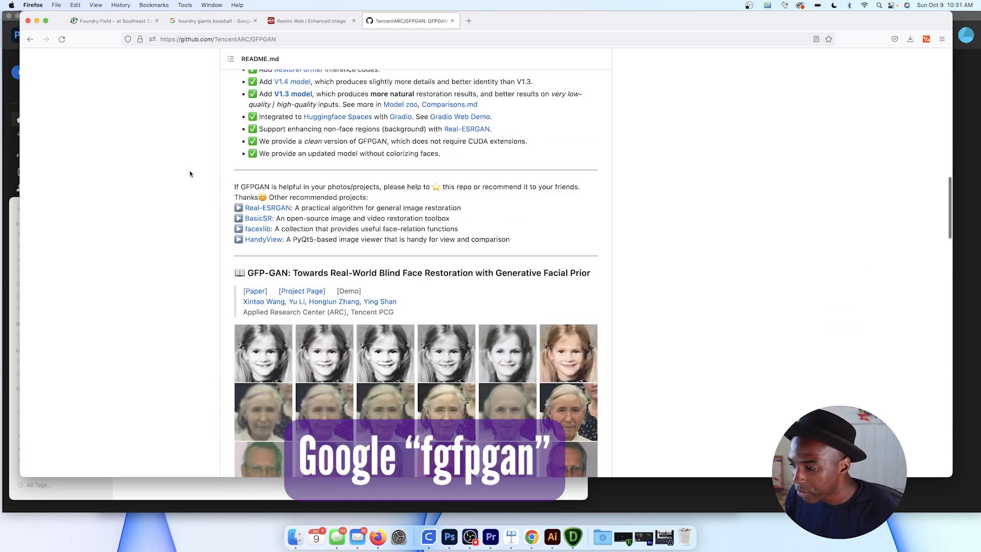
scroll(189, 174, "up", 4)
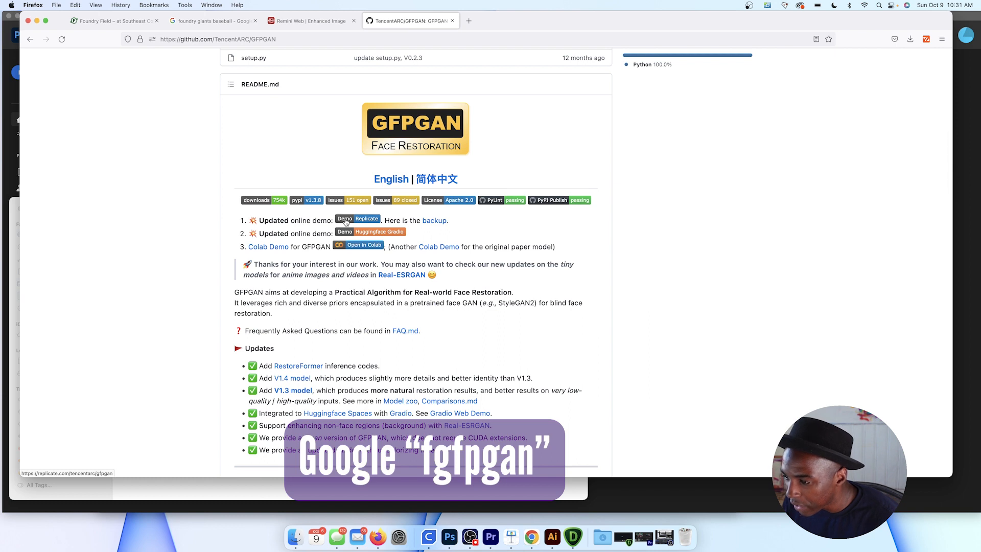
left_click(346, 219)
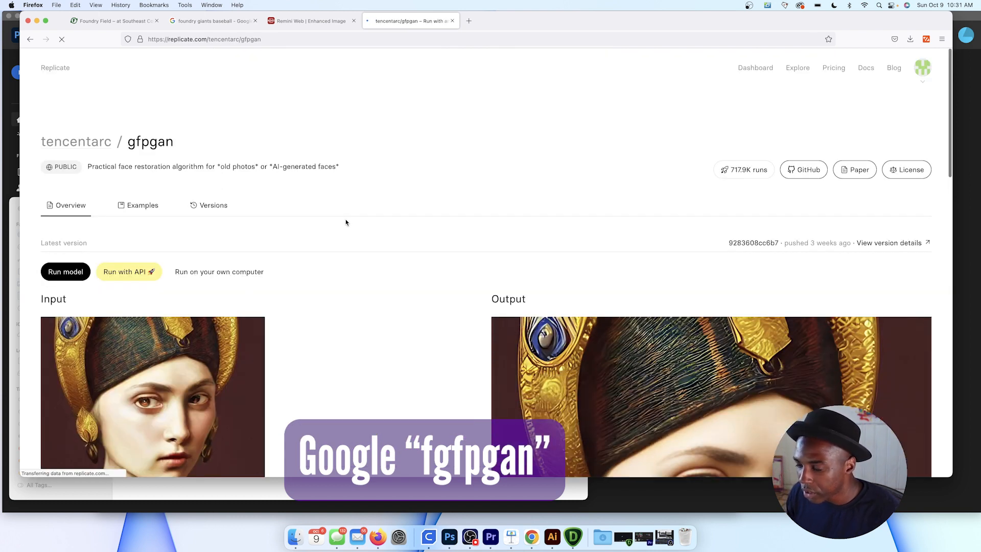
Step: Load the Remini-enhanced team photo from the Downloads folder as the GFPGAN model's input image
scroll(346, 222, "down", 2)
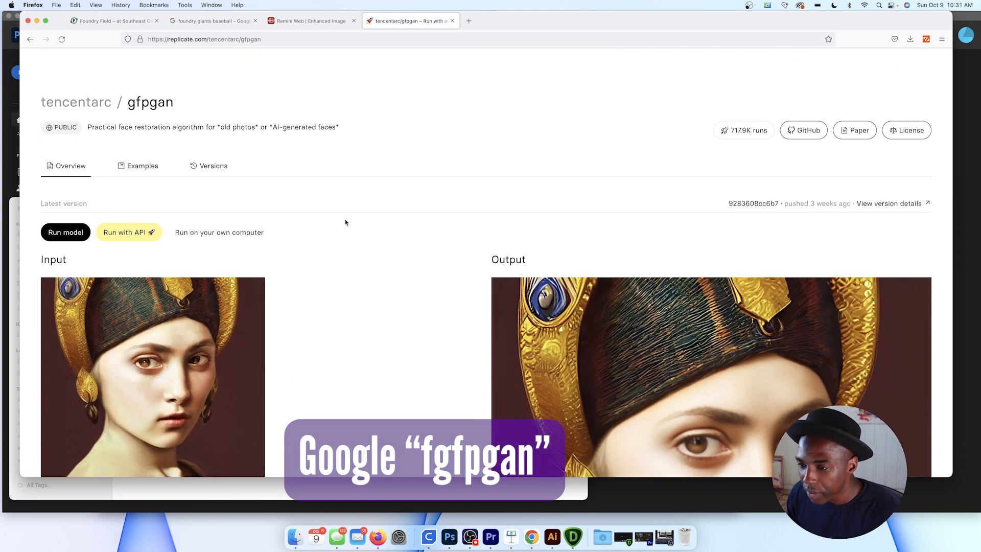
scroll(345, 223, "down", 2)
scroll(346, 222, "up", 3)
scroll(346, 222, "down", 2)
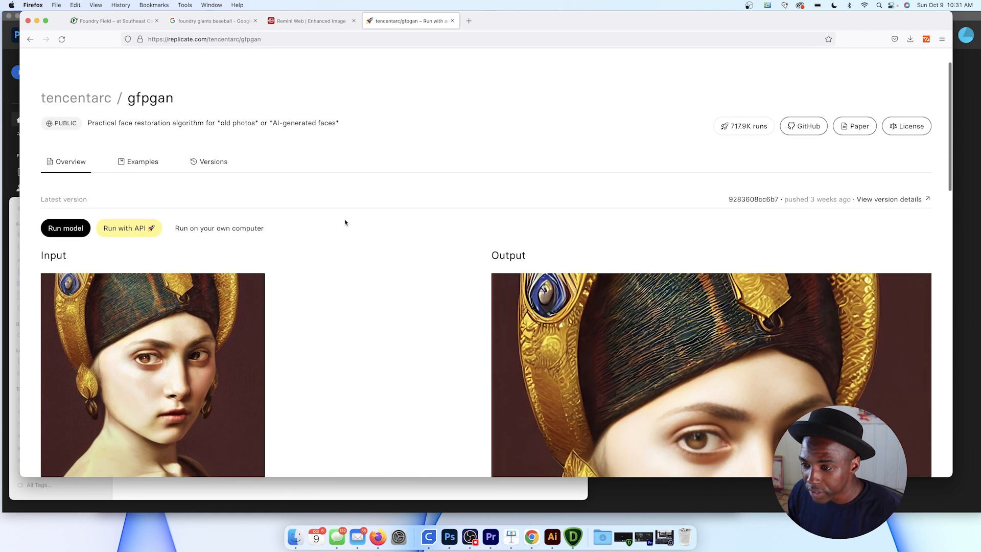
scroll(345, 222, "down", 10)
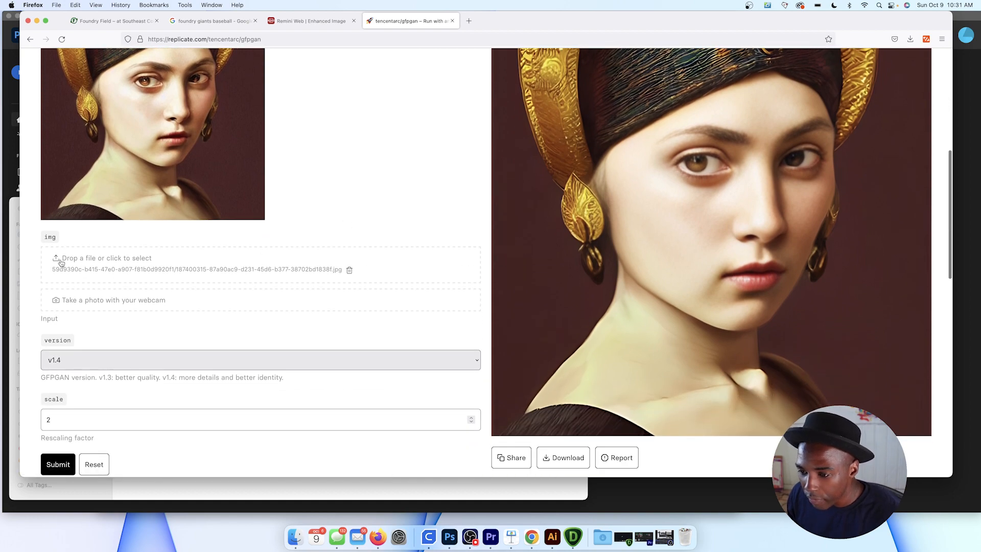
left_click(56, 259)
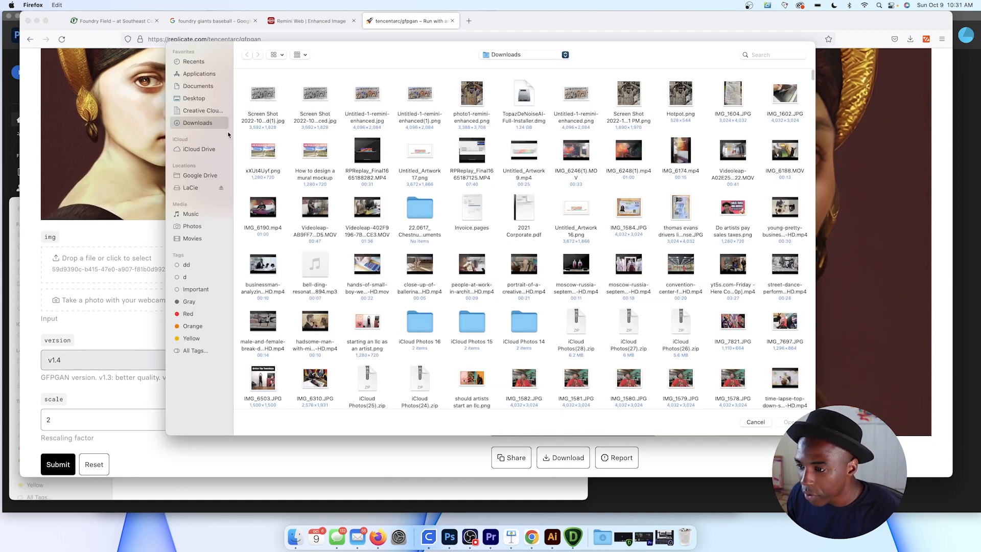
double_click(262, 96)
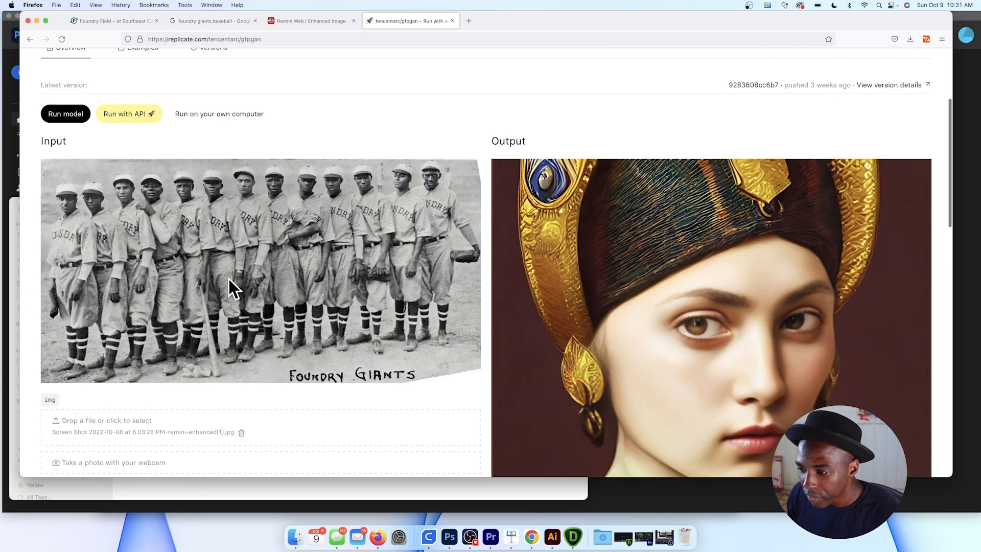
Step: Submit the uploaded team photo for face restoration with the GFPGAN model
scroll(211, 301, "down", 5)
scroll(207, 321, "down", 3)
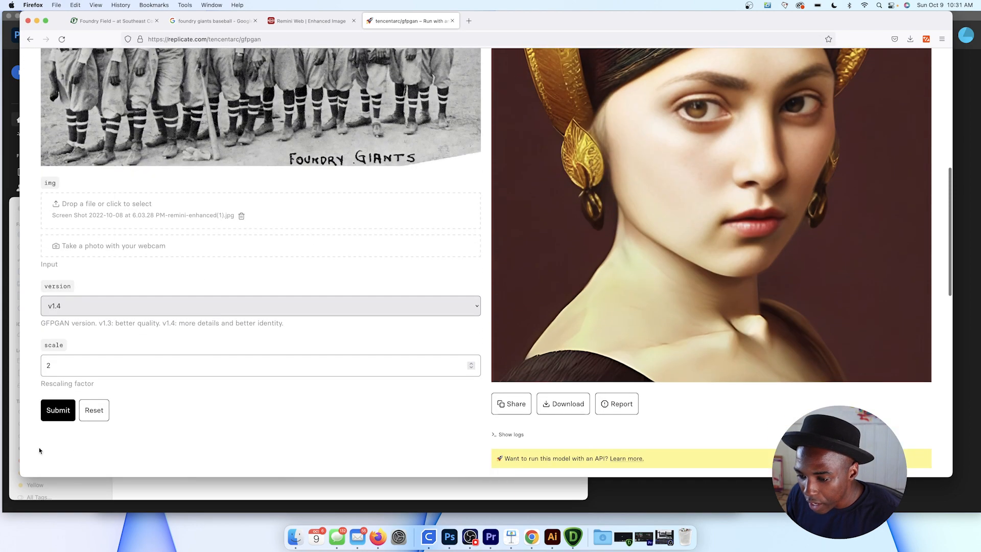
left_click(58, 413)
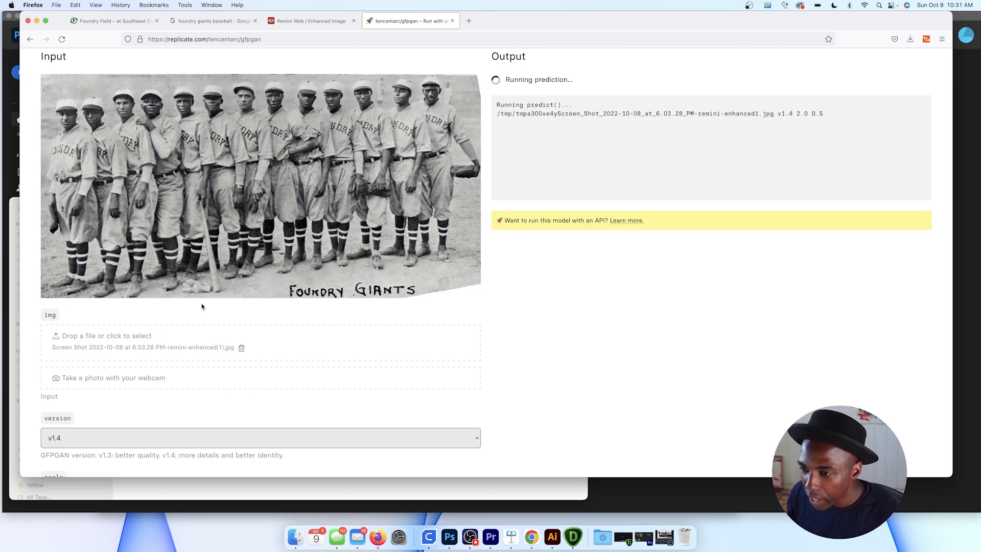
scroll(224, 267, "up", 2)
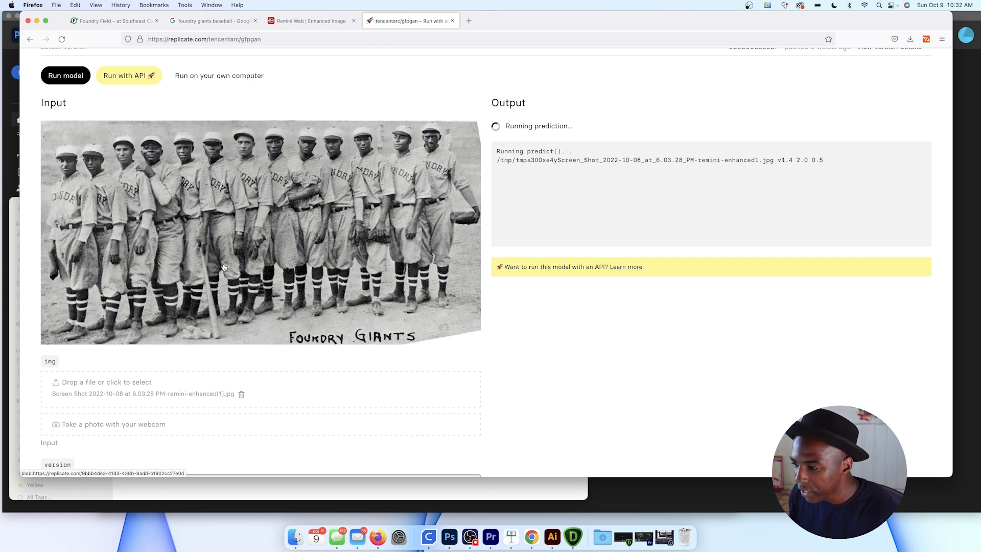
Step: Open the GFPGAN output image at full size and examine the restored faces across the first half of the team
scroll(224, 267, "up", 4)
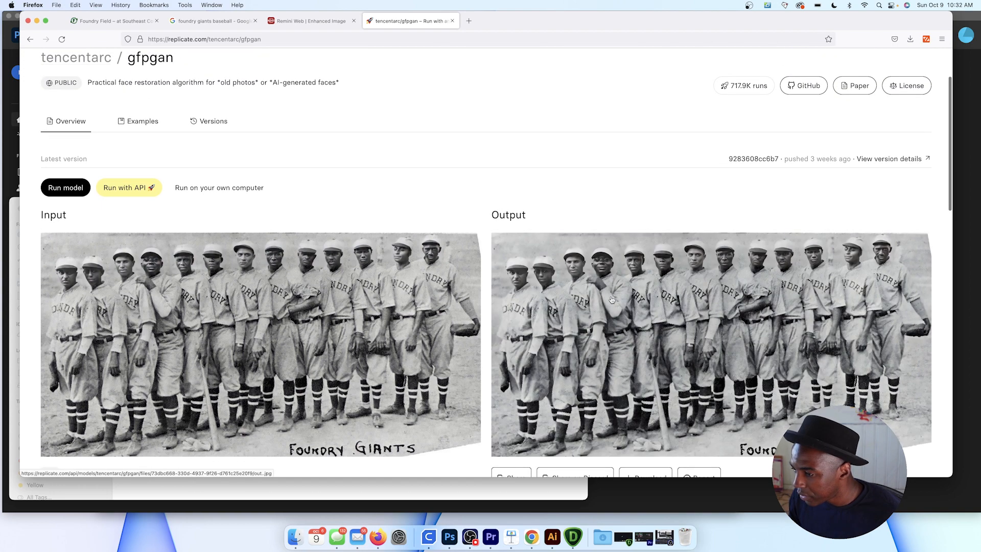
left_click(611, 300)
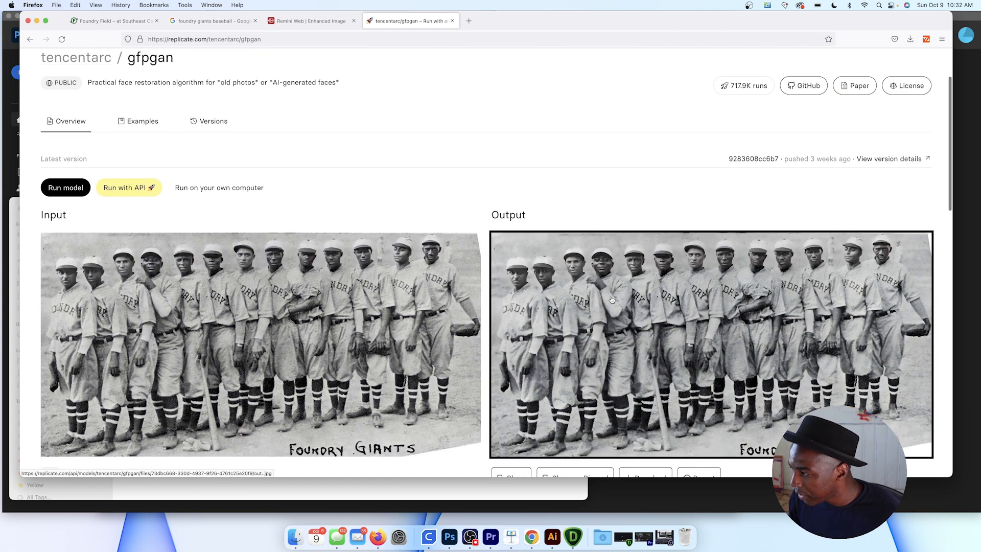
left_click(153, 112)
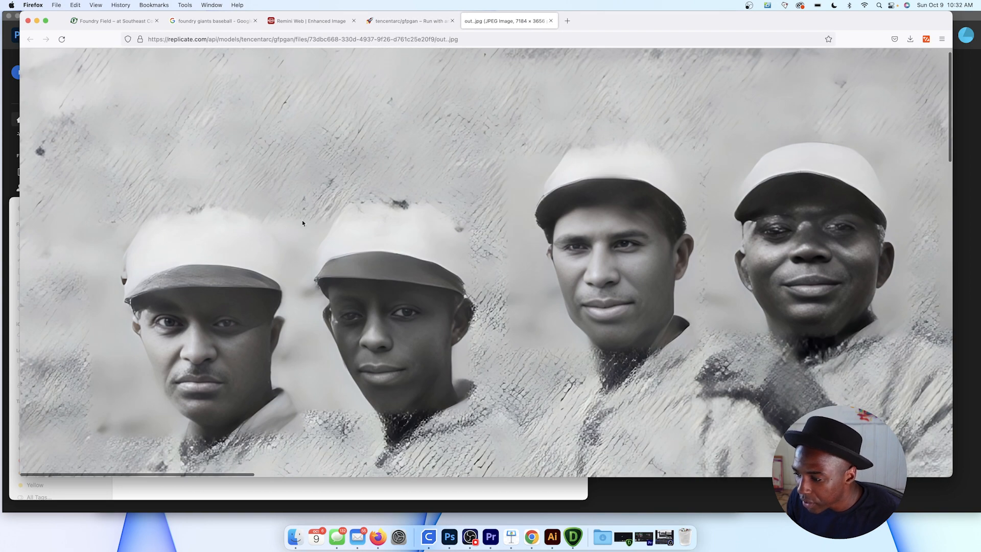
scroll(387, 259, "right", 5)
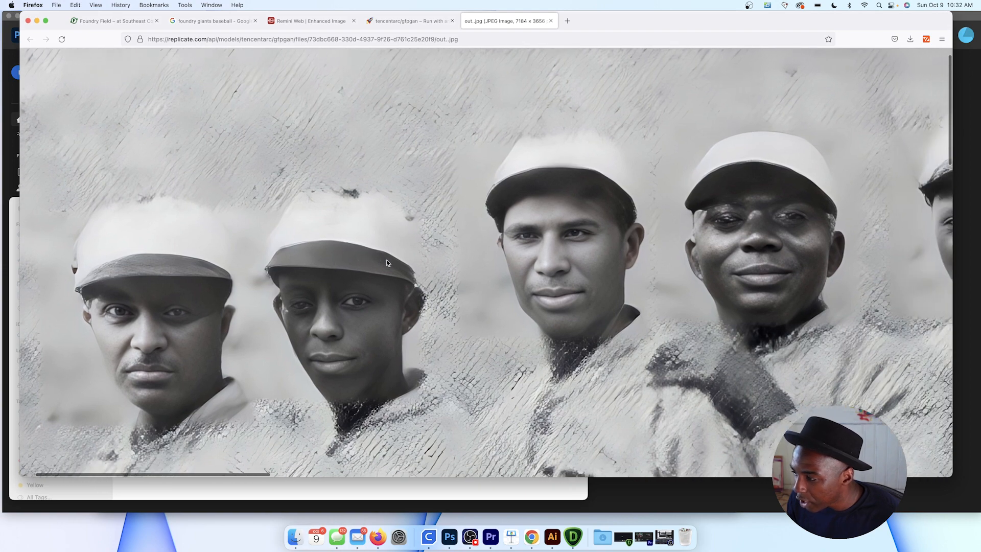
scroll(385, 262, "right", 6)
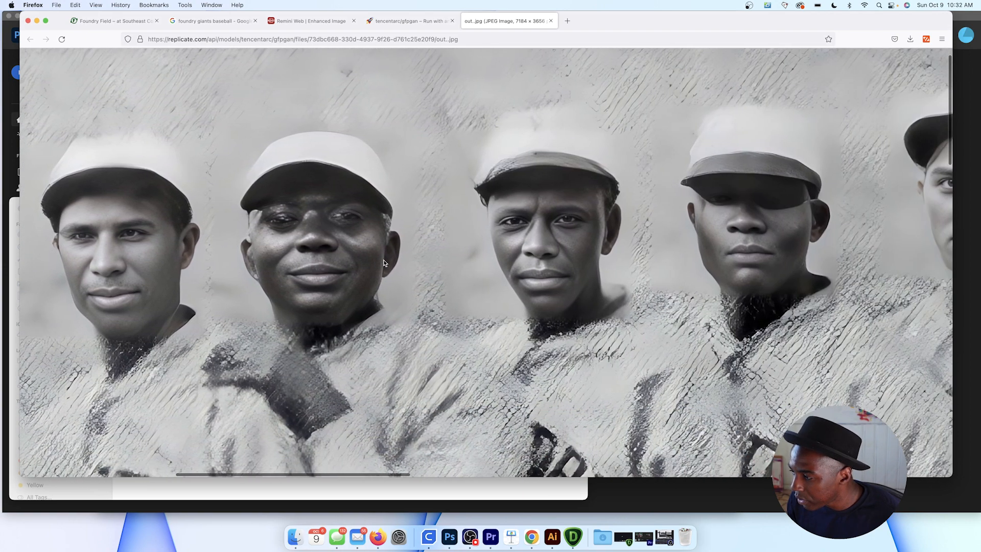
scroll(384, 261, "right", 8)
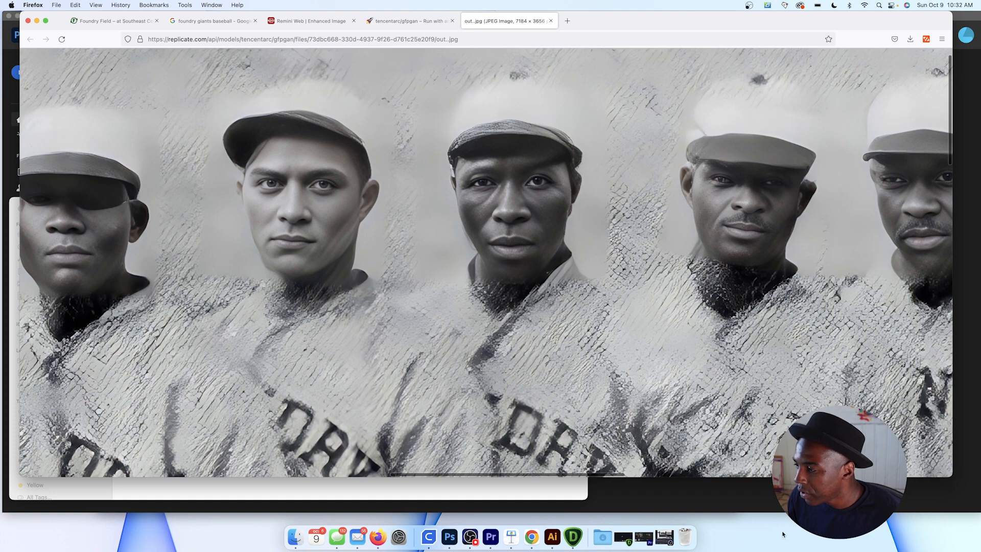
Step: Open the downloaded Remini-enhanced photo in Preview and compare the faces at the team's left end with the GFPGAN output
left_click(603, 537)
left_click(604, 505)
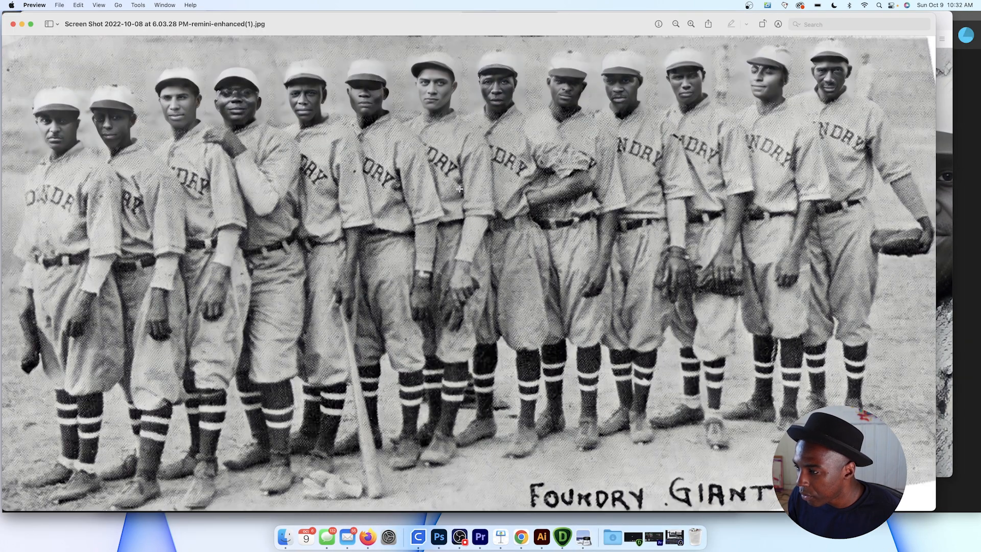
scroll(267, 250, "down", 2)
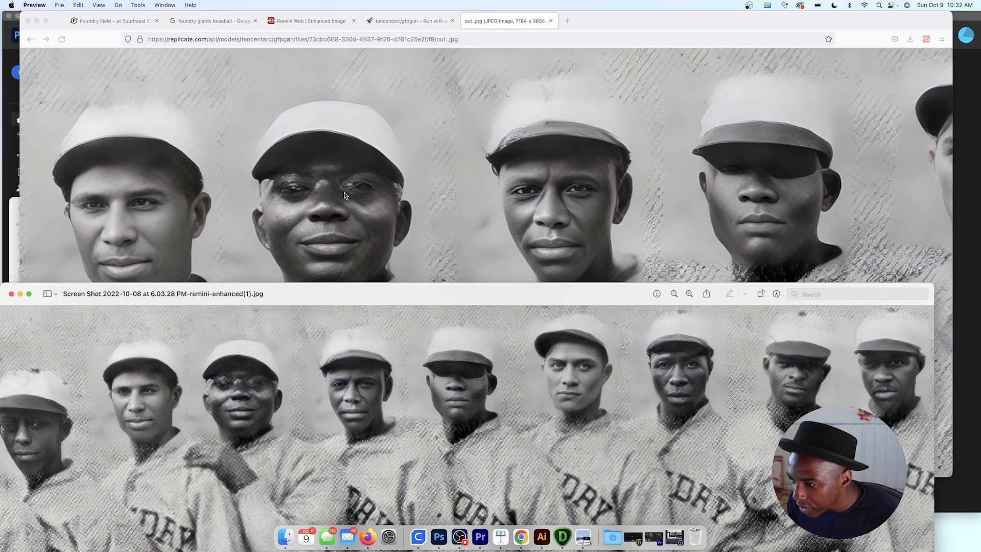
scroll(269, 360, "down", 2)
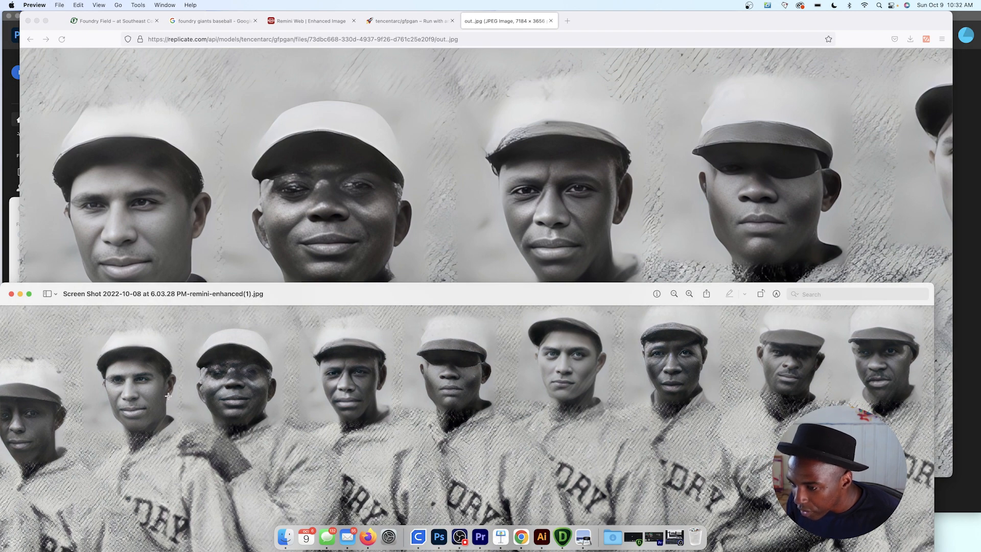
scroll(161, 240, "left", 5)
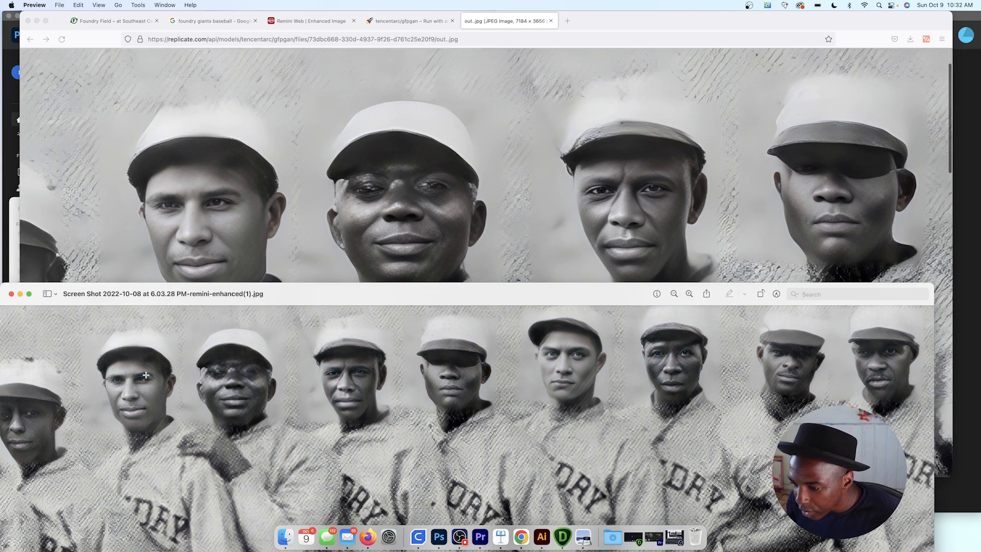
scroll(148, 389, "left", 5)
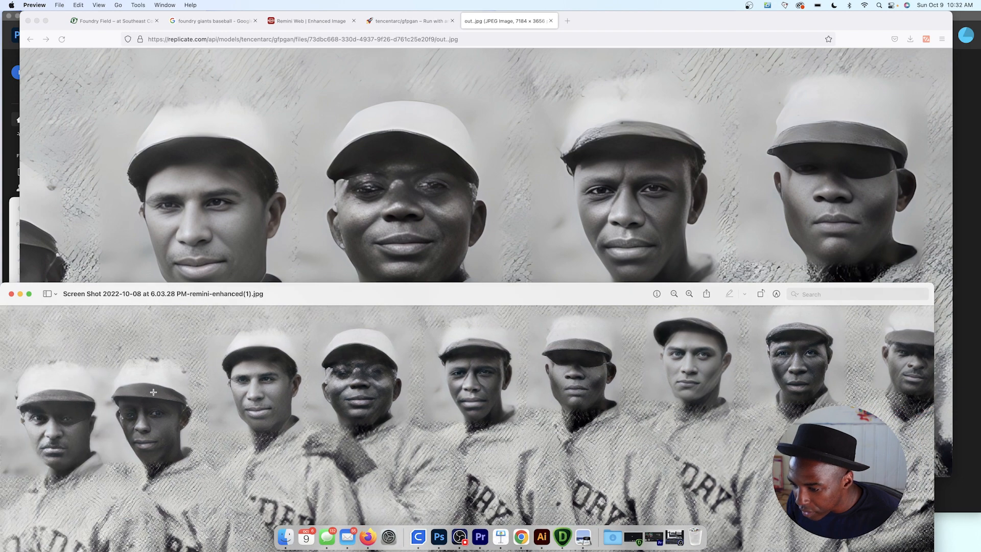
left_click(130, 234)
scroll(156, 238, "left", 10)
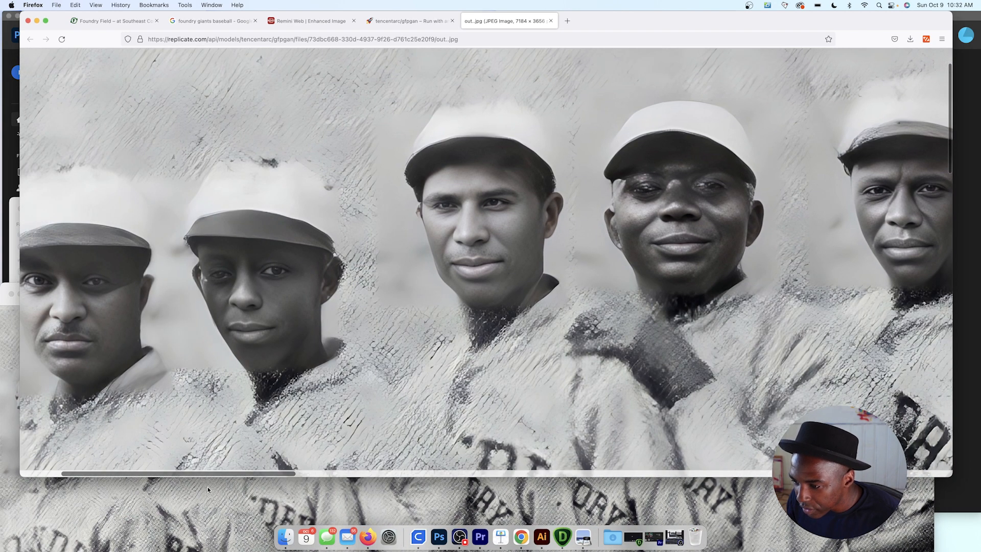
left_click(206, 484)
scroll(204, 358, "down", 3)
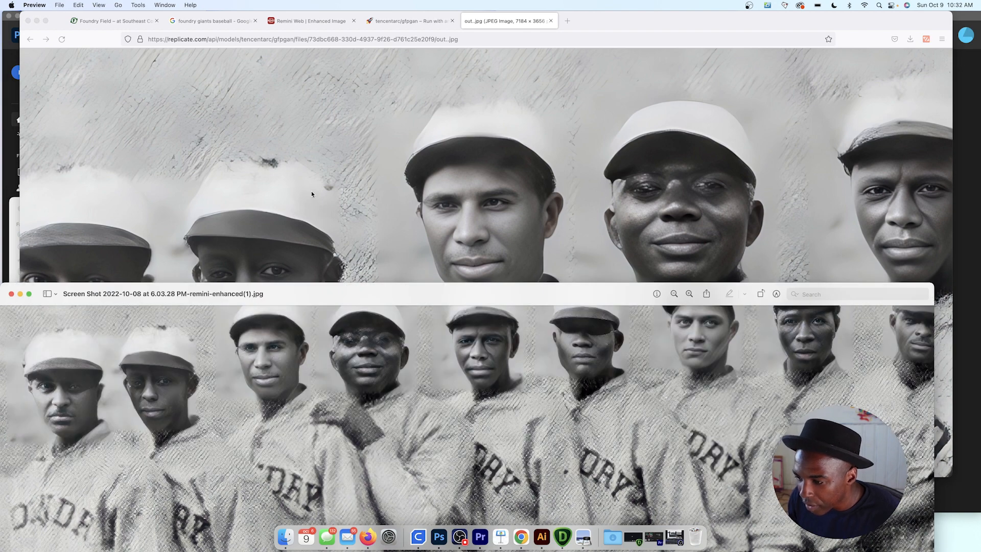
scroll(312, 194, "down", 5)
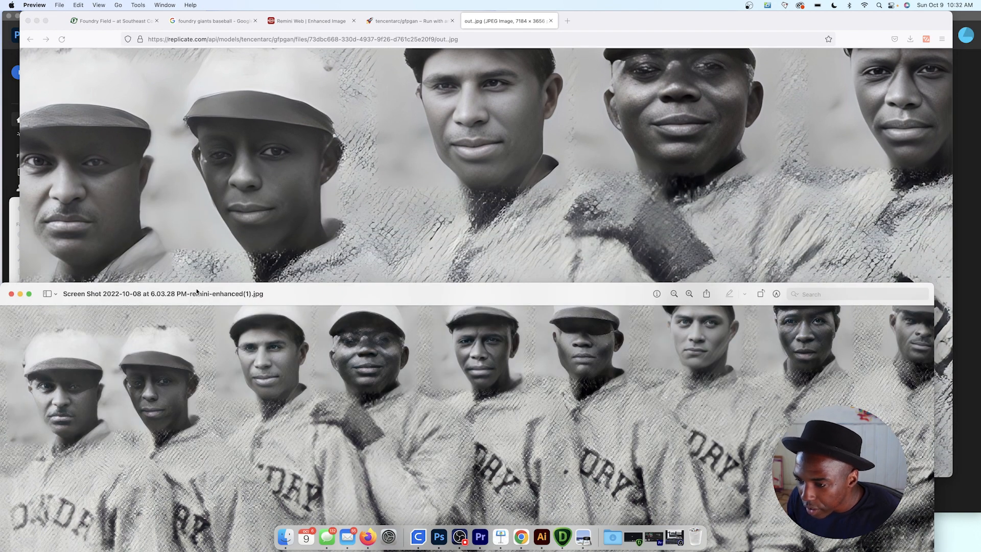
Step: Compare the remaining players' faces, through to the team's right end, between the Remini photo and the GFPGAN output
left_click_drag(197, 292, 229, 293)
scroll(179, 359, "right", 3)
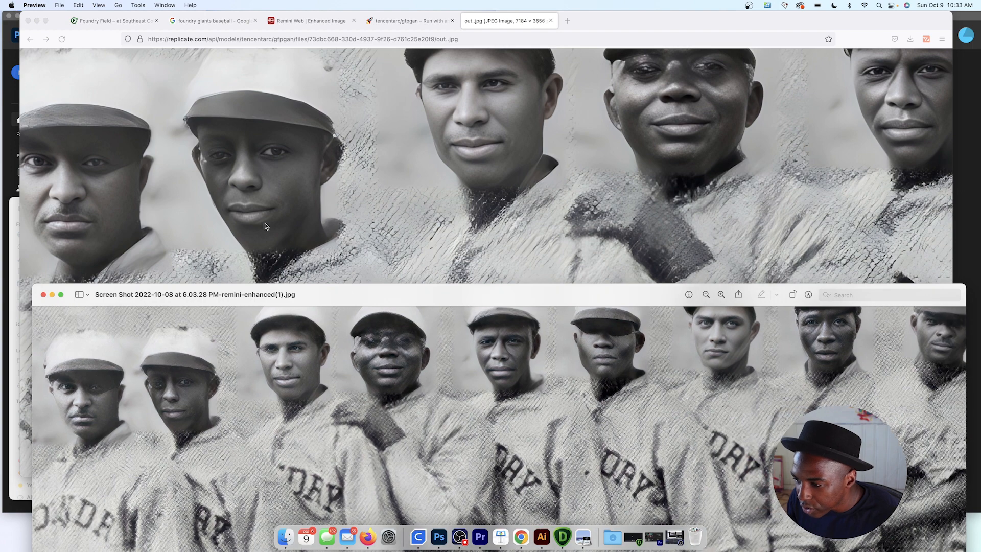
scroll(299, 373, "right", 15)
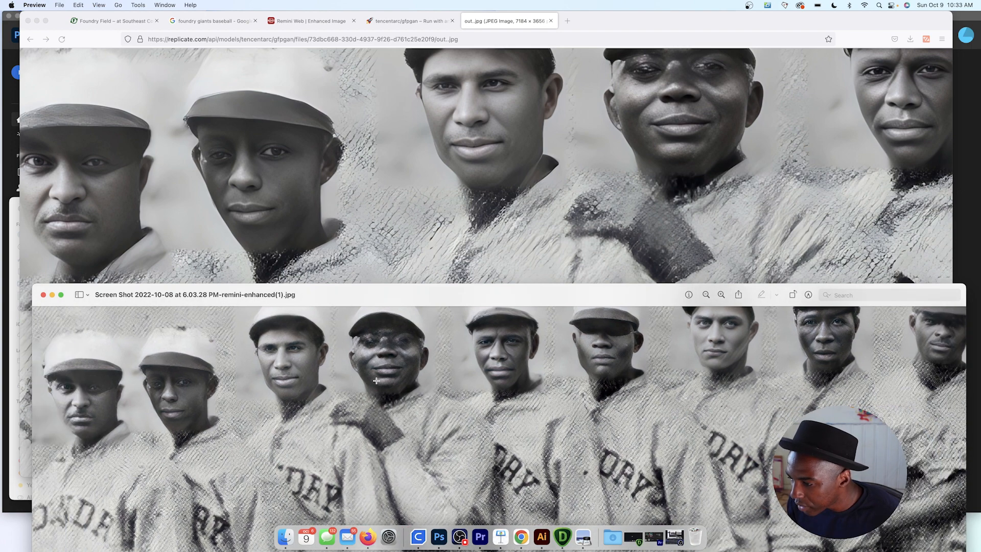
scroll(381, 374, "right", 6)
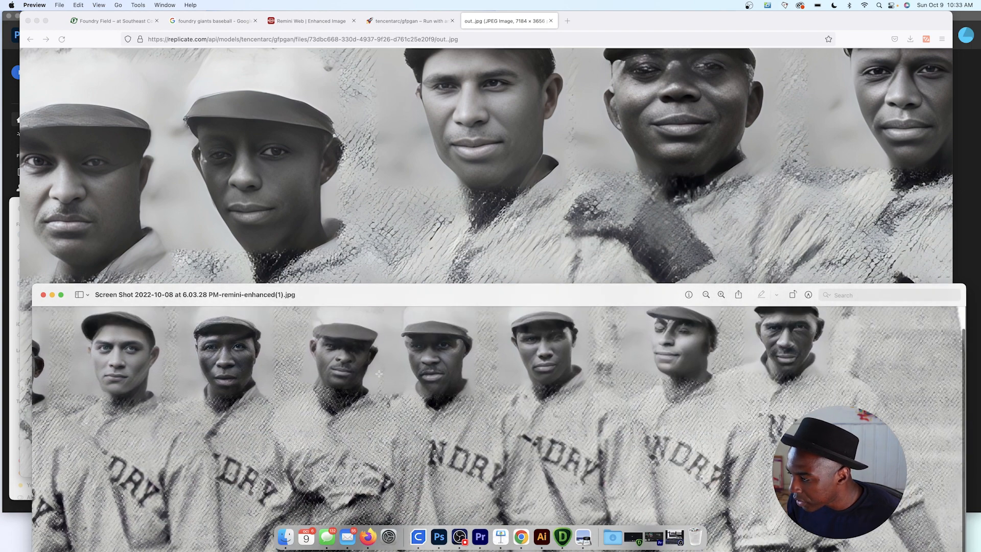
scroll(336, 179, "down", 4)
scroll(348, 183, "up", 5)
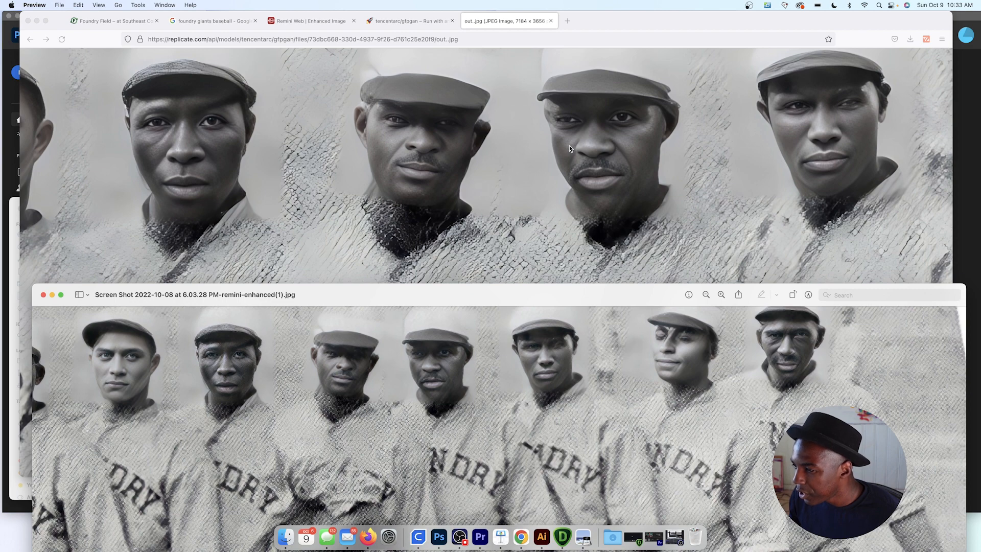
scroll(632, 155, "right", 4)
scroll(632, 155, "right", 10)
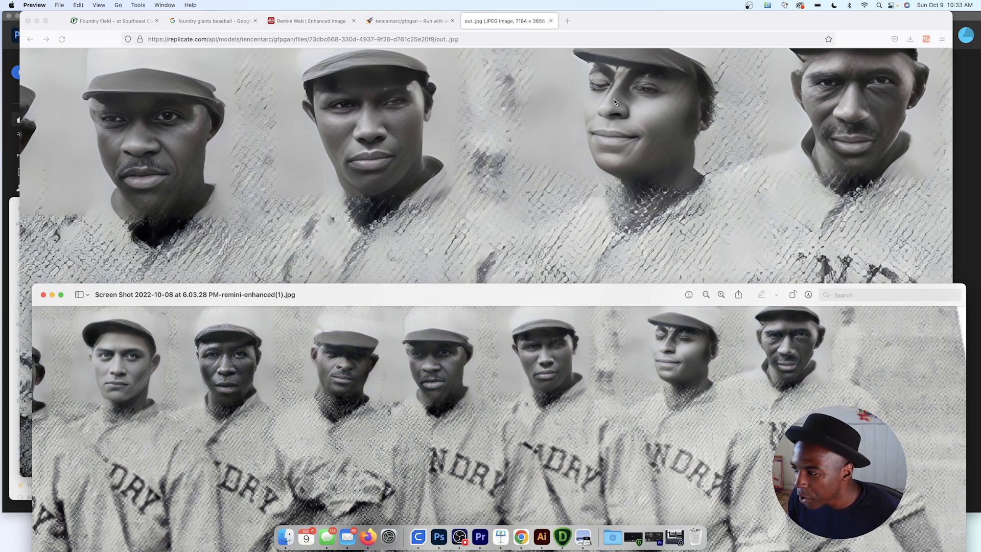
scroll(450, 181, "left", 15)
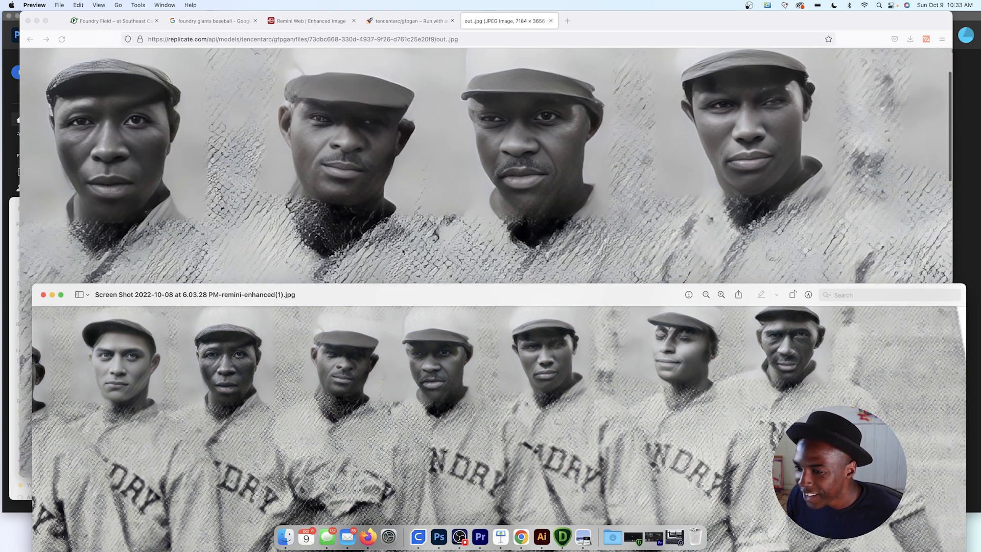
scroll(395, 244, "left", 7)
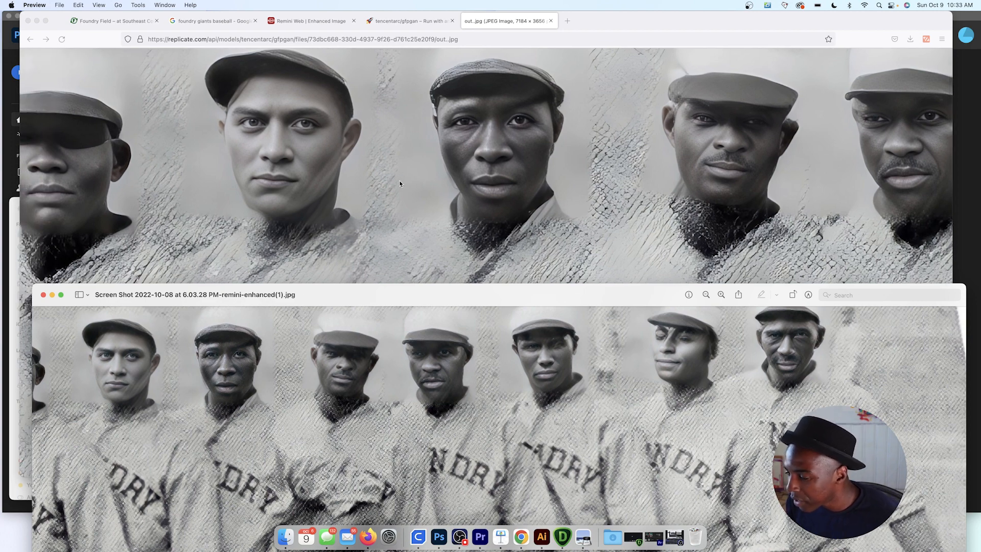
scroll(396, 184, "left", 3)
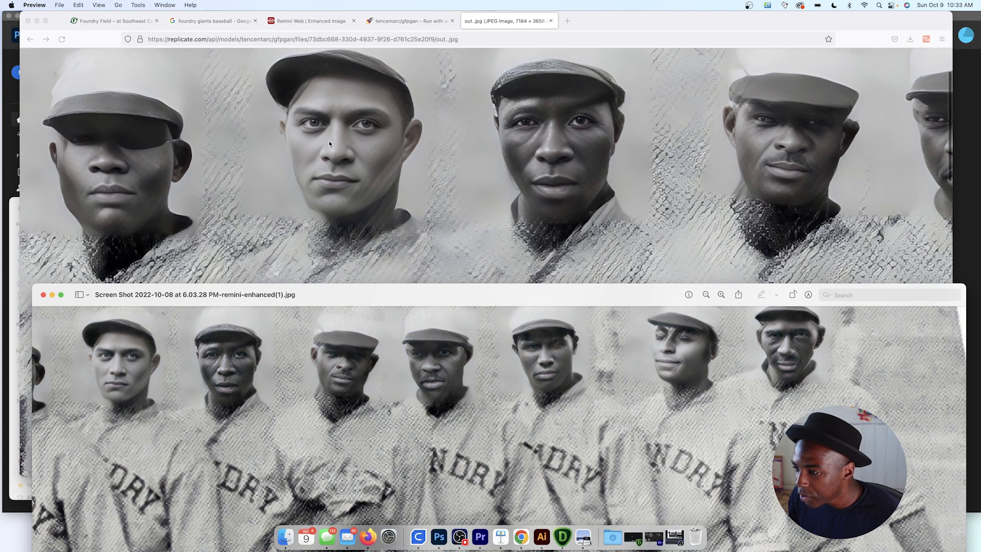
scroll(430, 153, "left", 4)
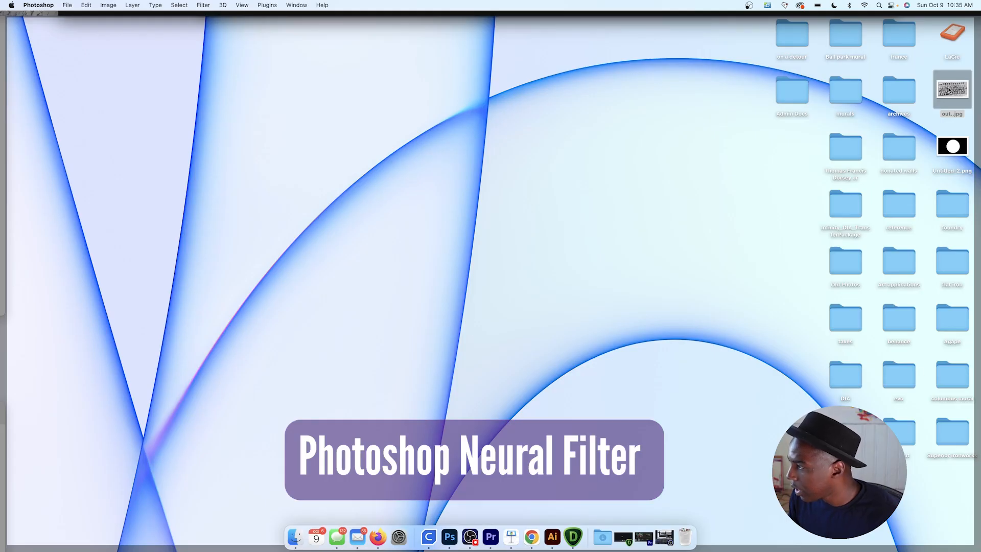
Step: Open out.jpg from the desktop in Photoshop and launch Neural Filters on the team photo
left_click_drag(950, 91, 577, 352)
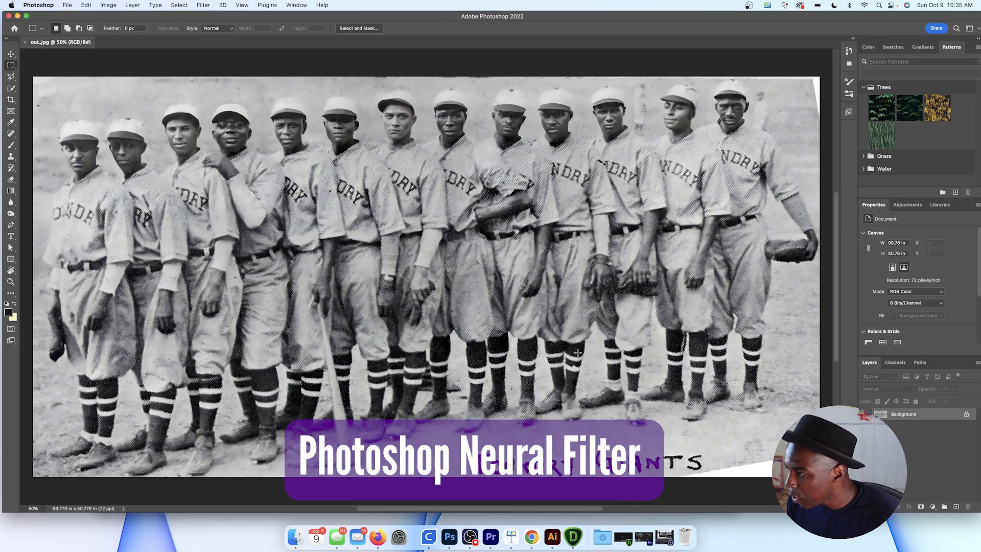
scroll(300, 114, "up", 3)
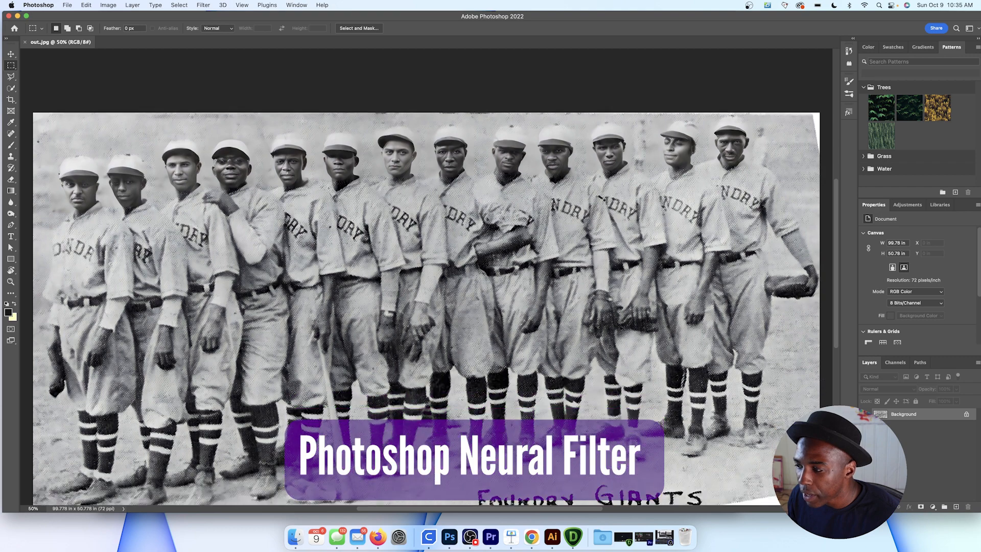
left_click(201, 8)
left_click(211, 44)
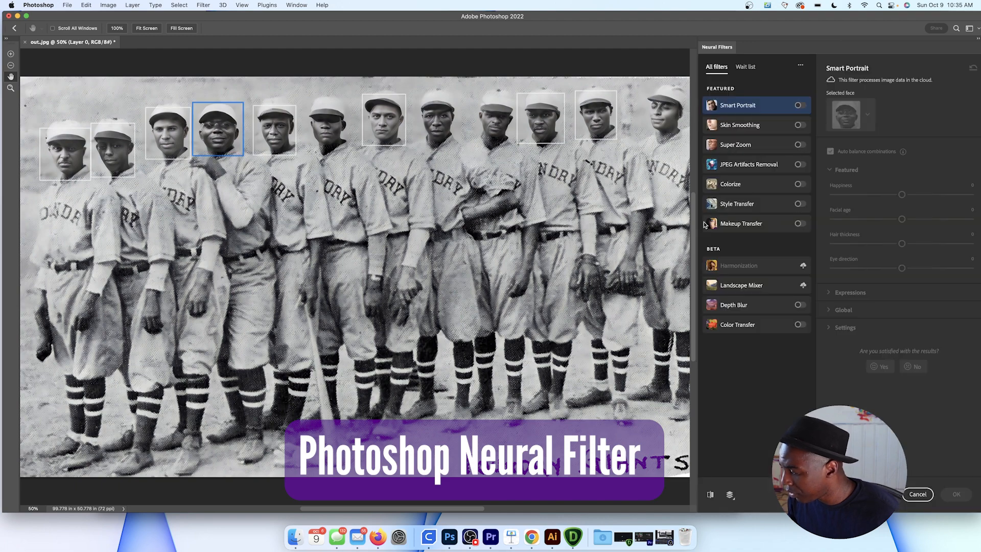
scroll(582, 218, "right", 3)
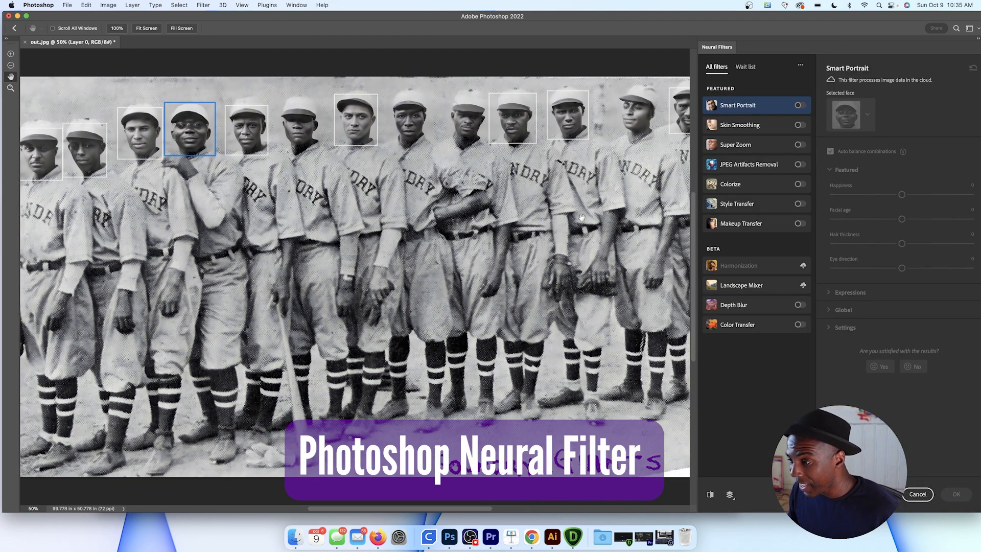
scroll(582, 217, "left", 3)
scroll(583, 216, "left", 4)
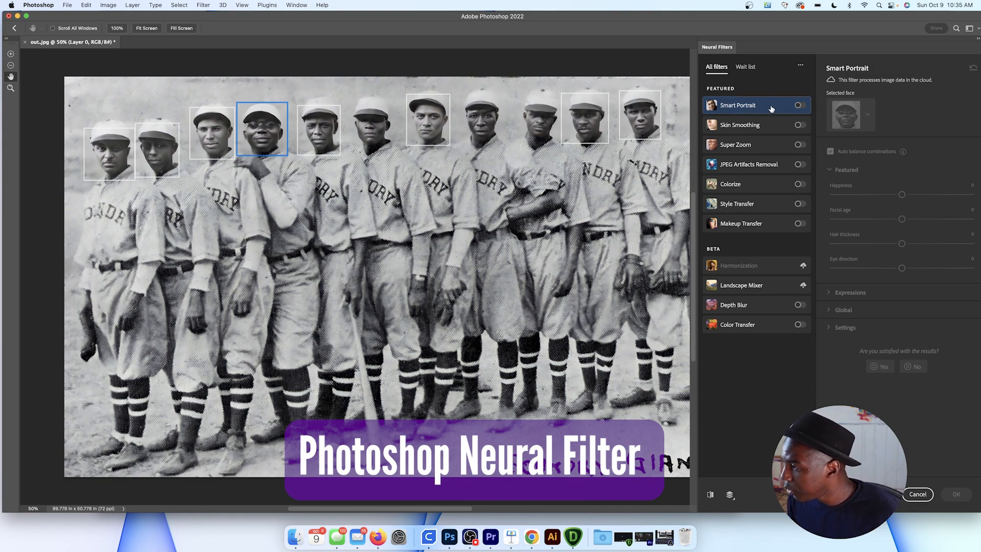
Step: Enable the Colorize neural filter on the team photo and set its saturation to +22
mouse_move(772, 109)
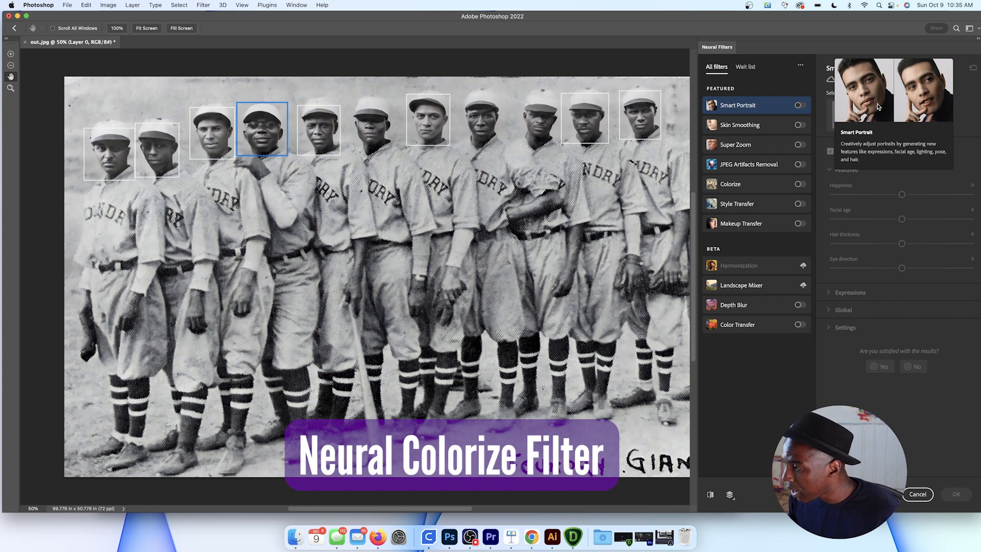
mouse_move(786, 133)
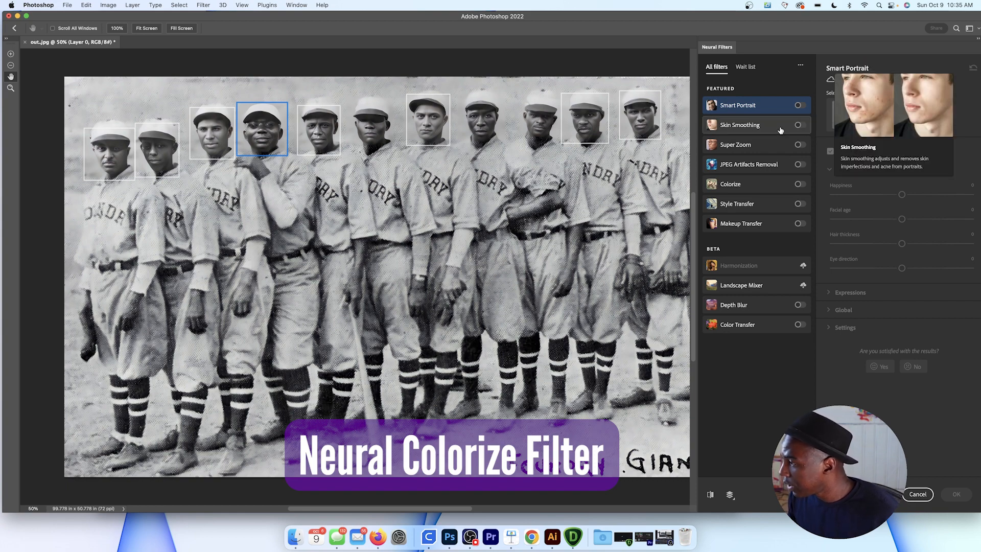
mouse_move(766, 182)
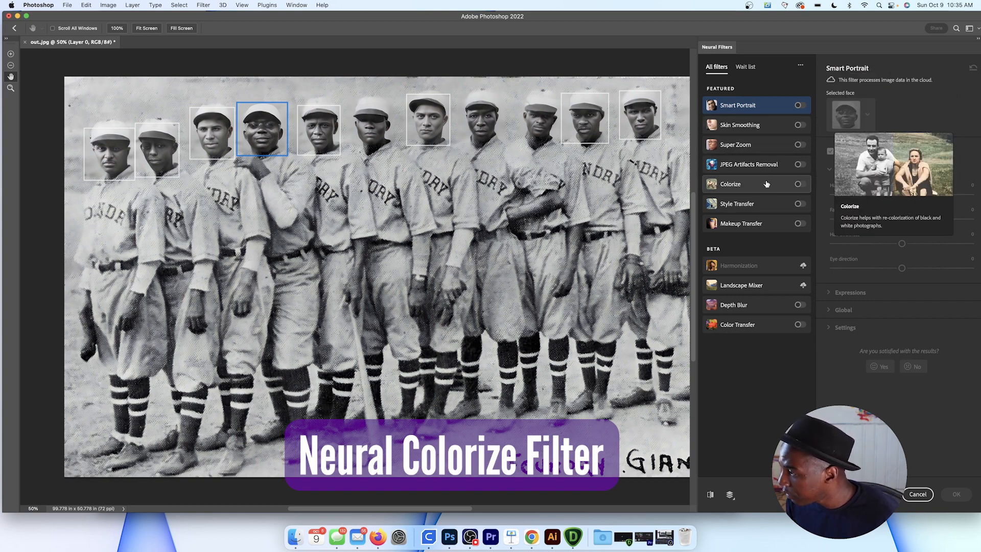
left_click(799, 184)
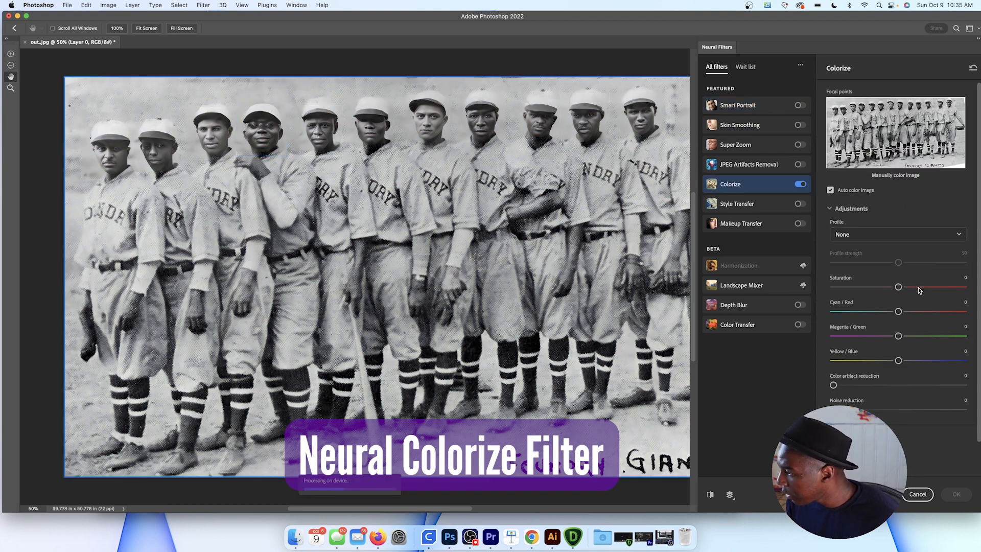
left_click_drag(920, 290, 942, 290)
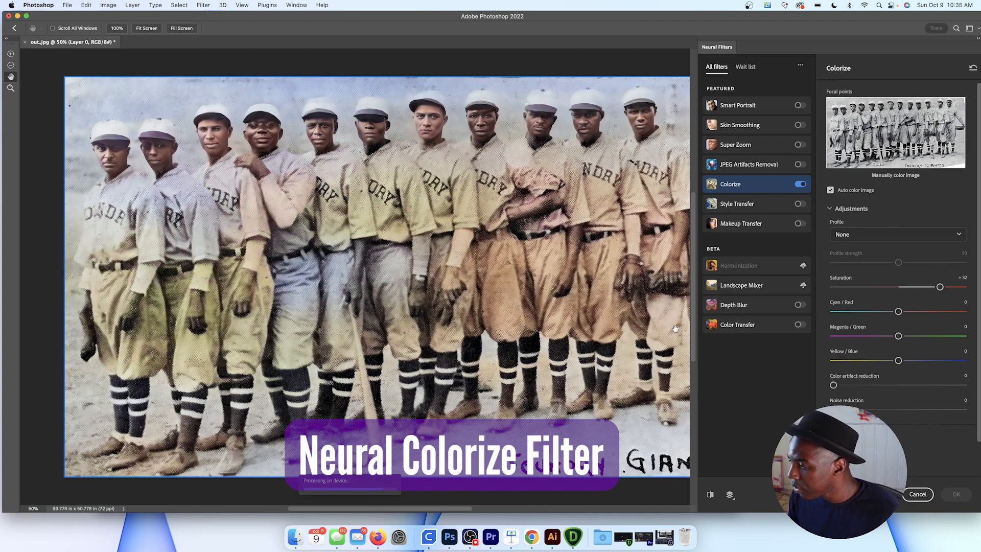
left_click_drag(934, 289, 928, 289)
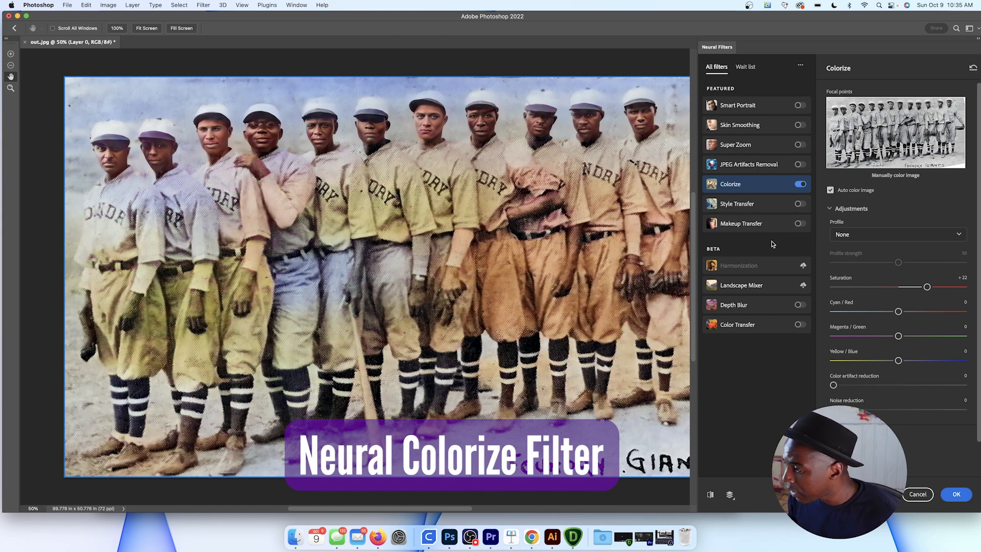
Step: View the wait-listed neural filters
left_click(744, 70)
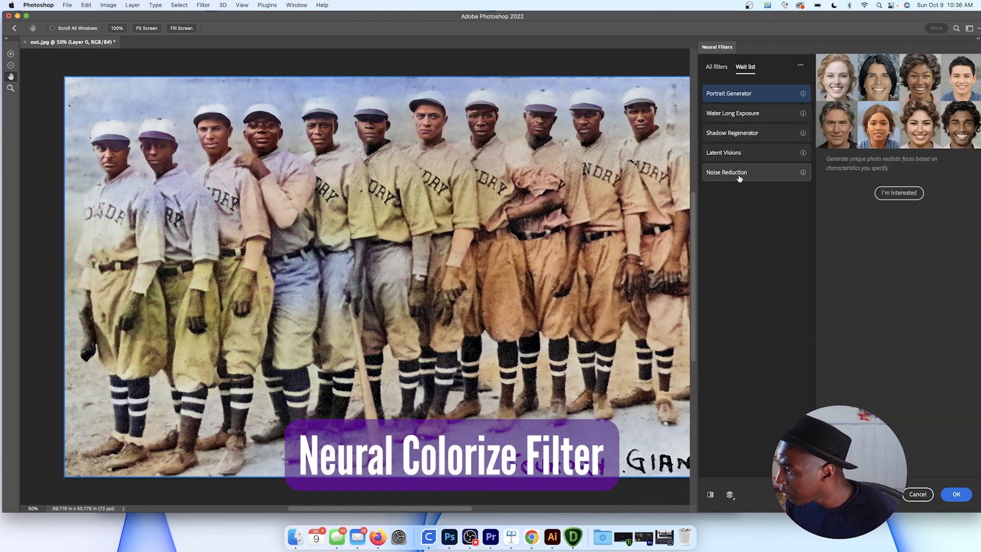
Step: Apply the Colorize neural filter to the team photo and export the colorized image as Untitled-1.jpg to the desktop
left_click(715, 67)
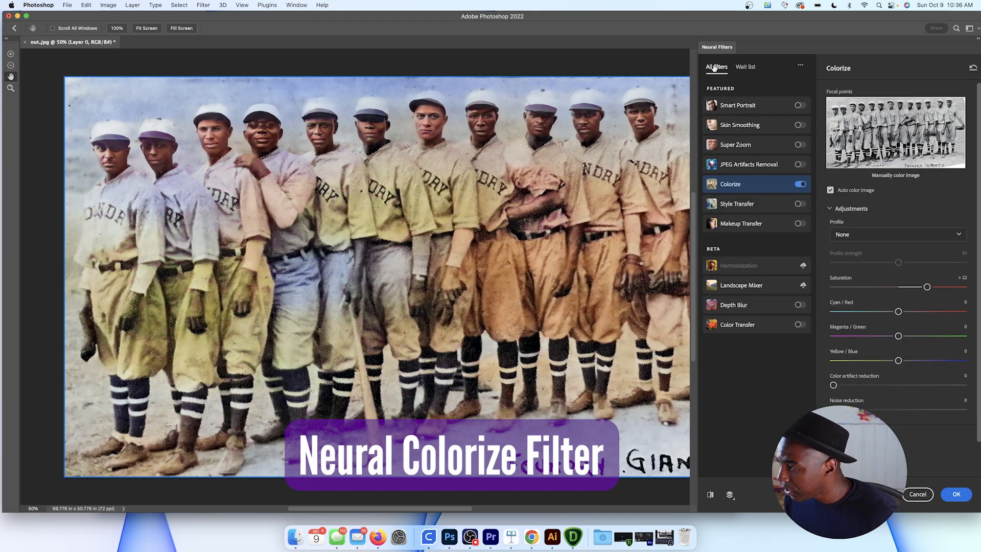
left_click(956, 494)
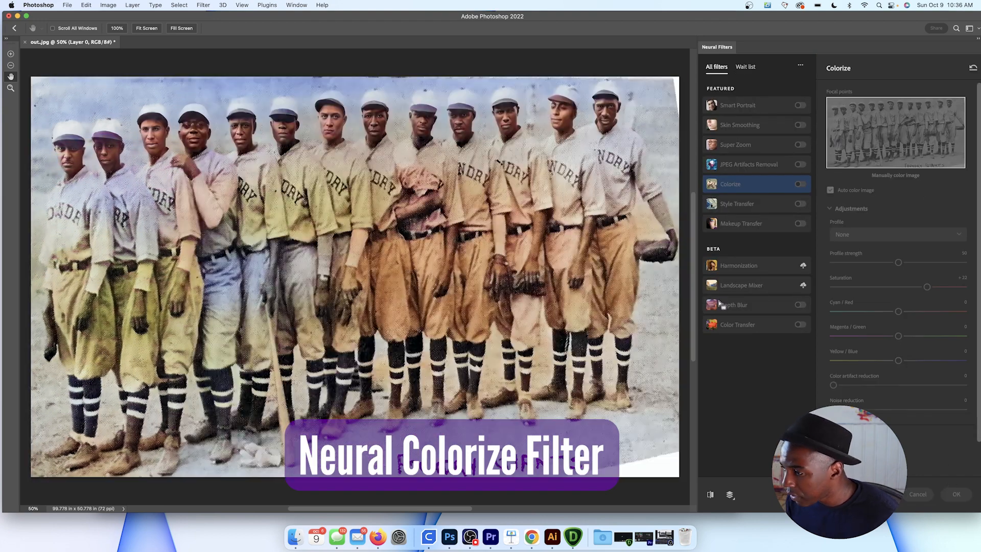
left_click(90, 8)
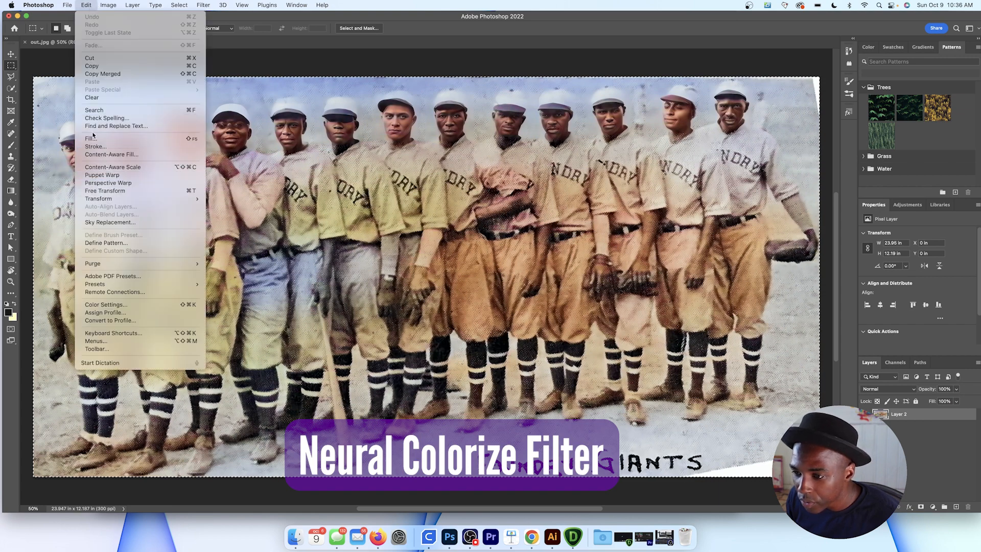
mouse_move(67, 5)
mouse_move(80, 130)
left_click(215, 137)
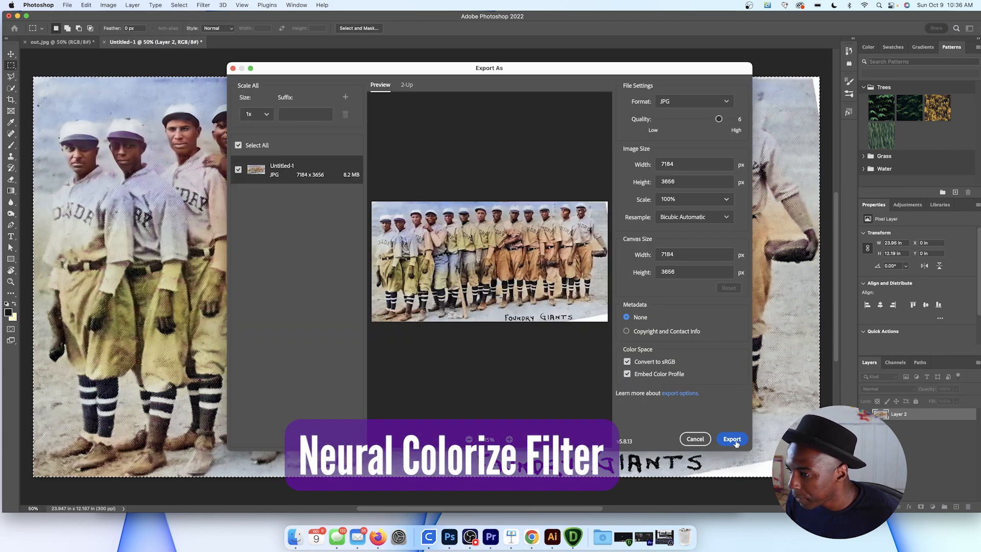
left_click(733, 437)
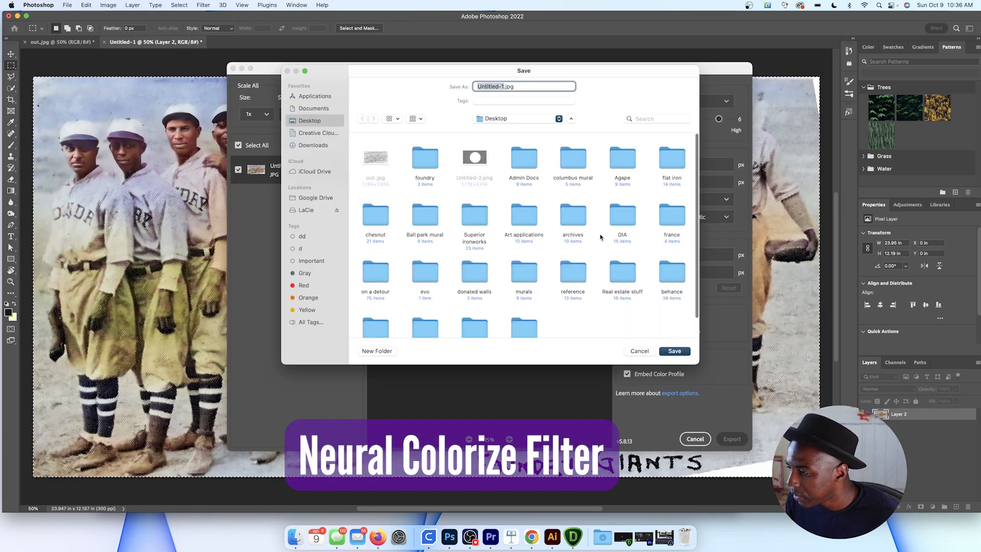
left_click(675, 351)
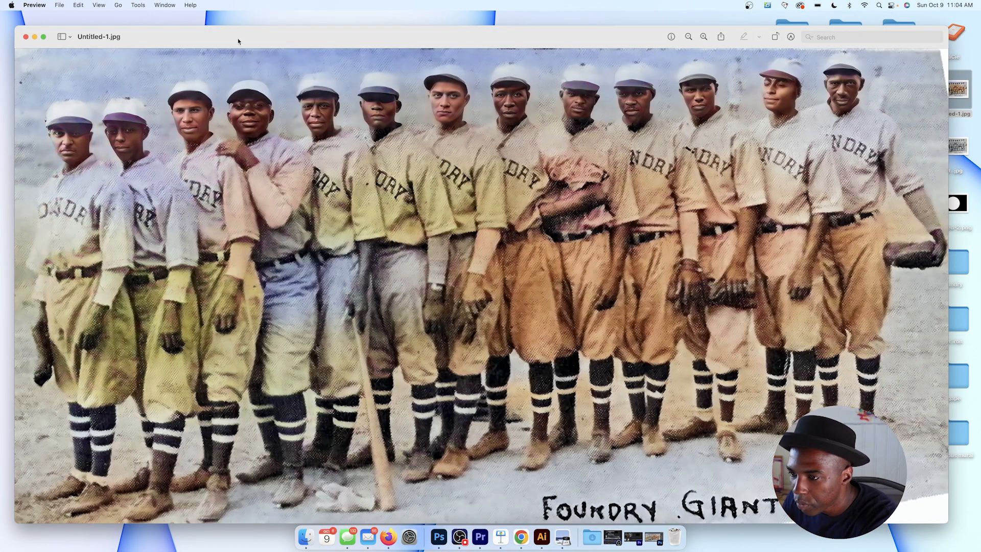
Step: Send the colorized Untitled-1.jpg from Preview to the iPad via AirDrop
left_click(722, 38)
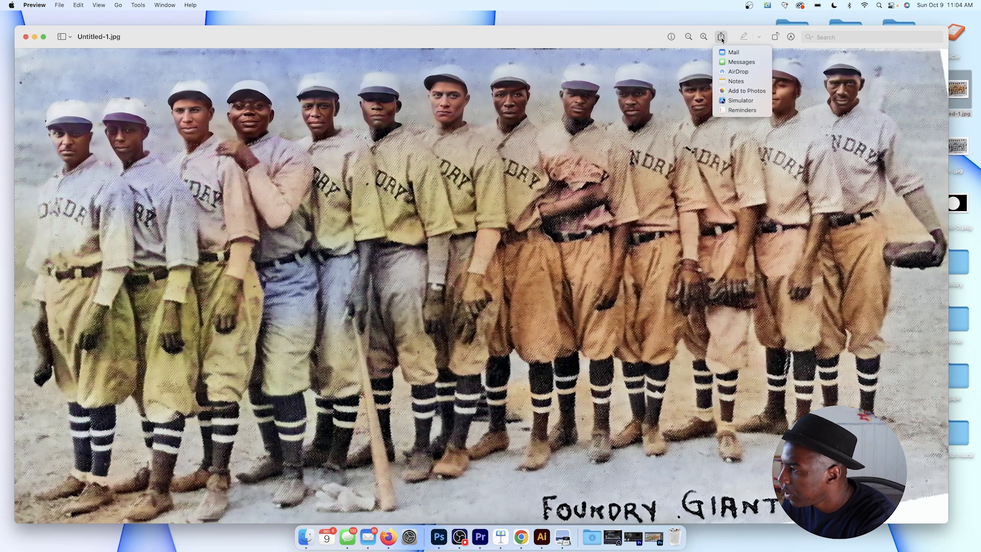
left_click(737, 72)
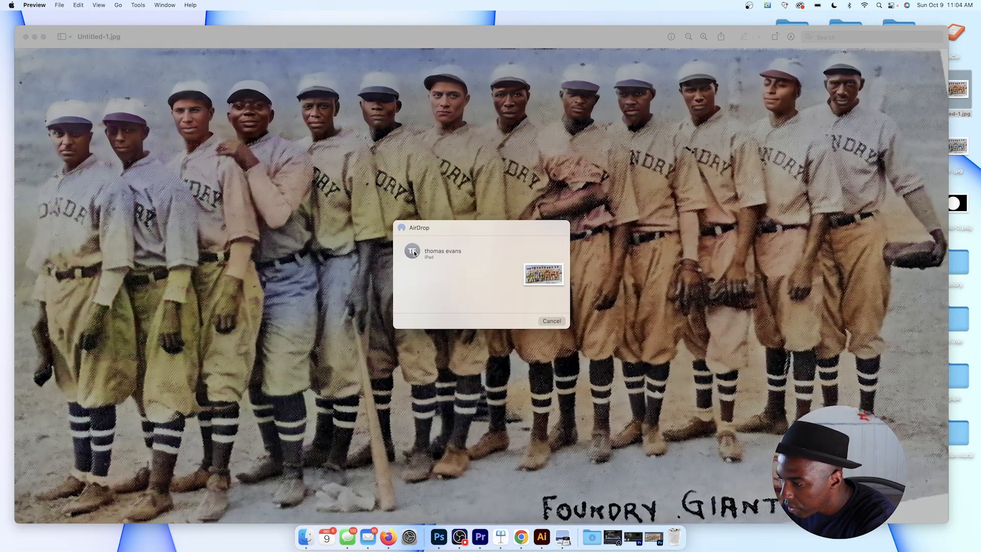
left_click(413, 251)
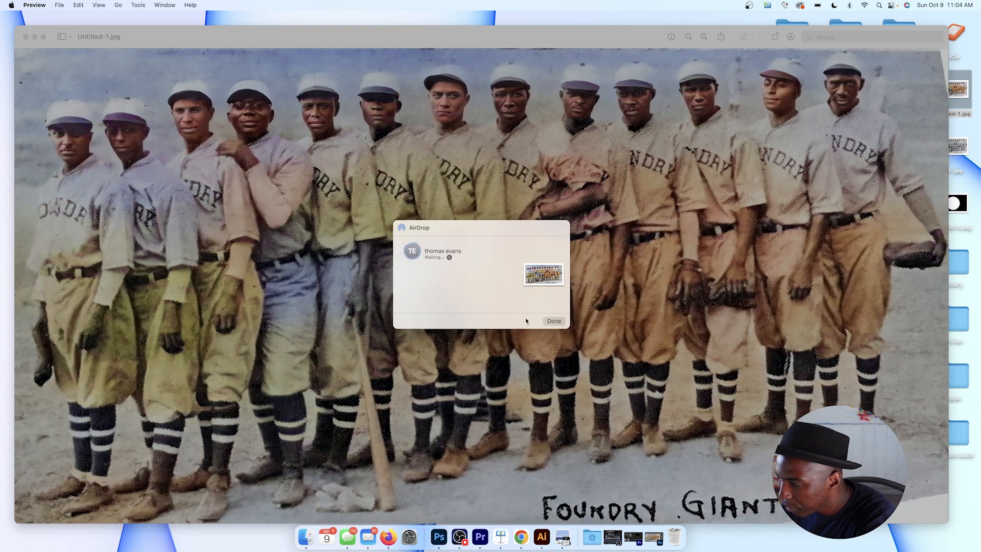
left_click(554, 321)
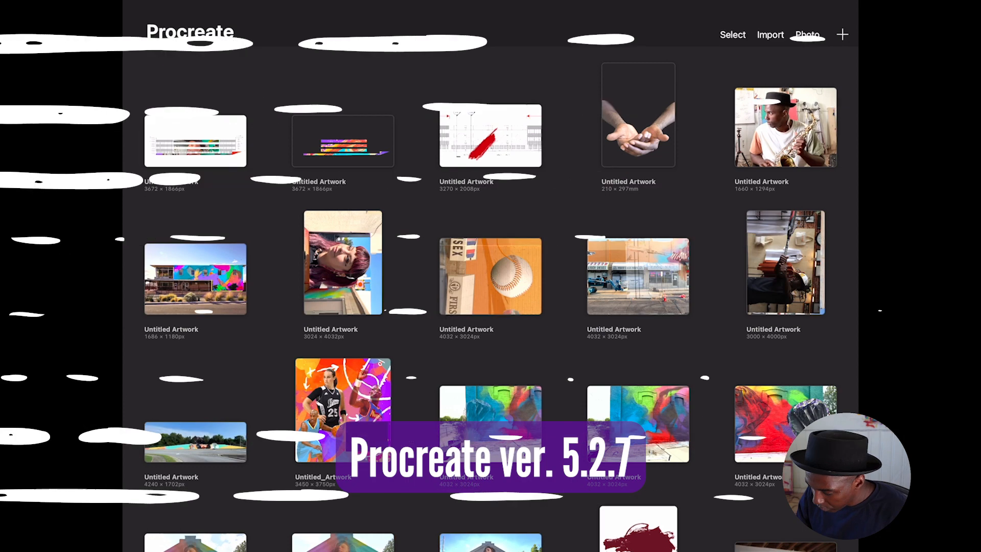
Step: Switch to Procreate and import the colorized team photo from the photo library as a new artwork
left_click(807, 35)
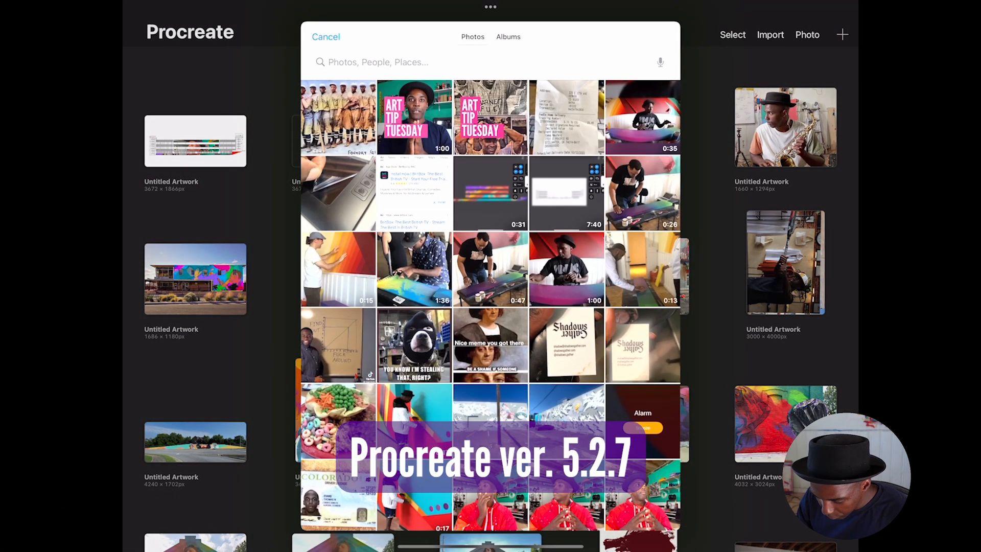
left_click(337, 119)
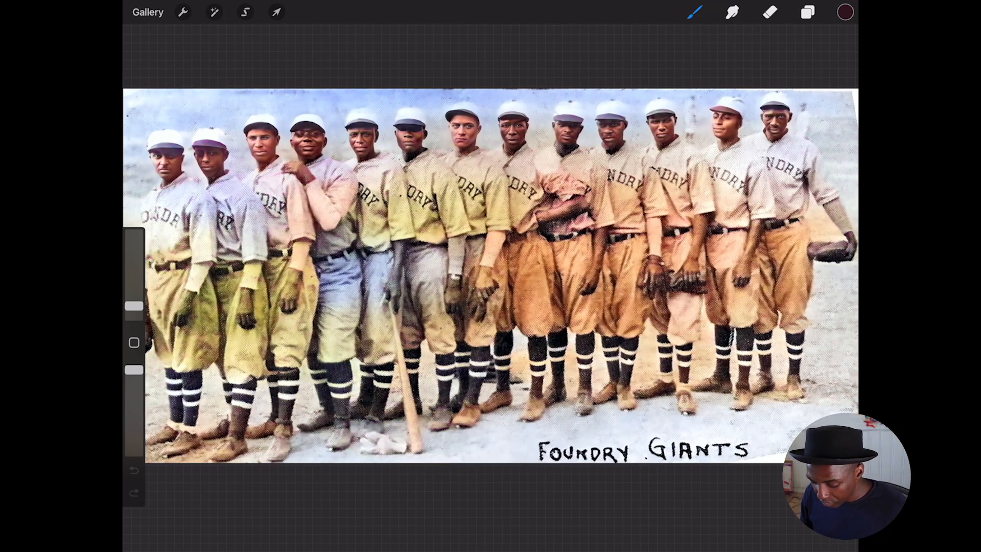
Step: Use Liquify Push to nudge in the leftmost player's ear beside his brighter eye
scroll(491, 276, "up", 1)
scroll(491, 287, "left", 3)
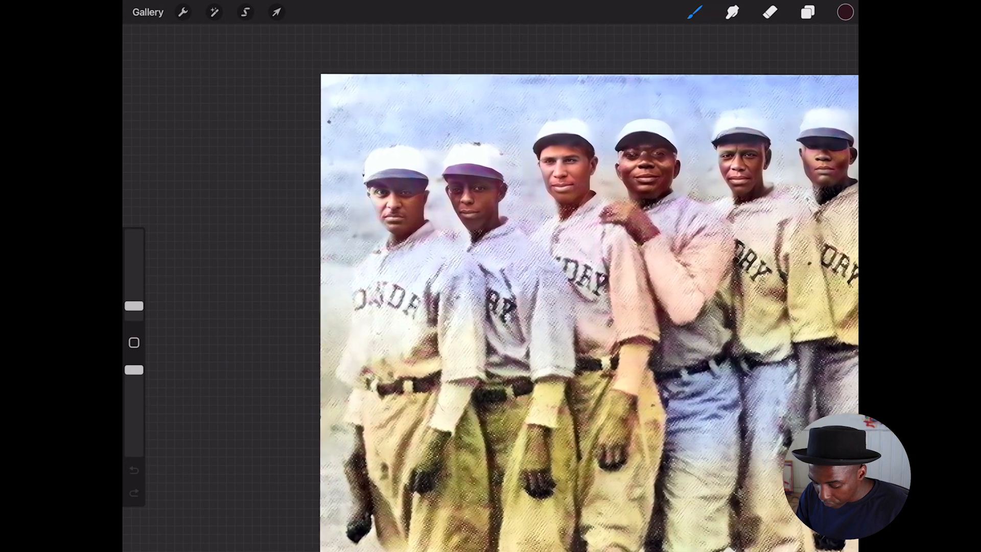
scroll(417, 184, "up", 5)
scroll(452, 188, "up", 3)
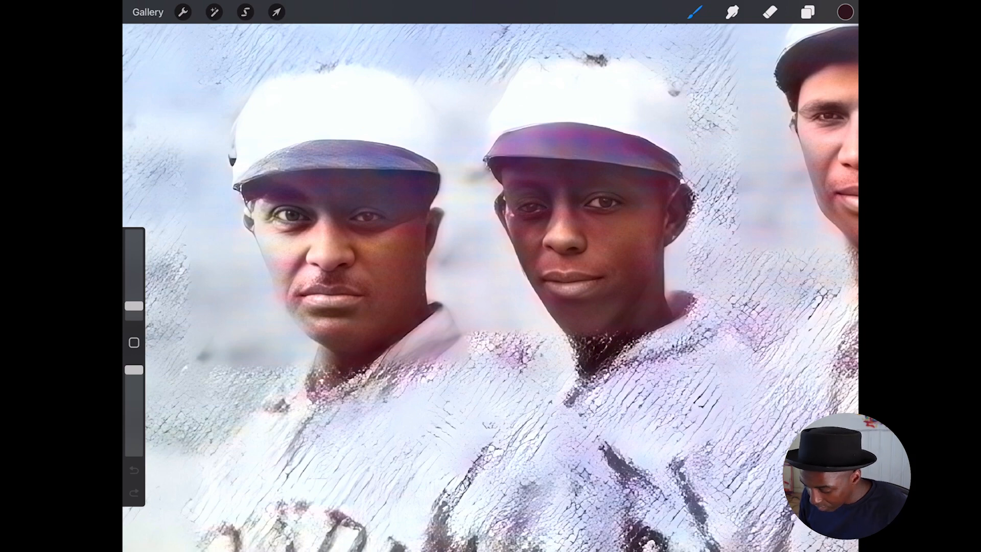
scroll(491, 287, "up", 5)
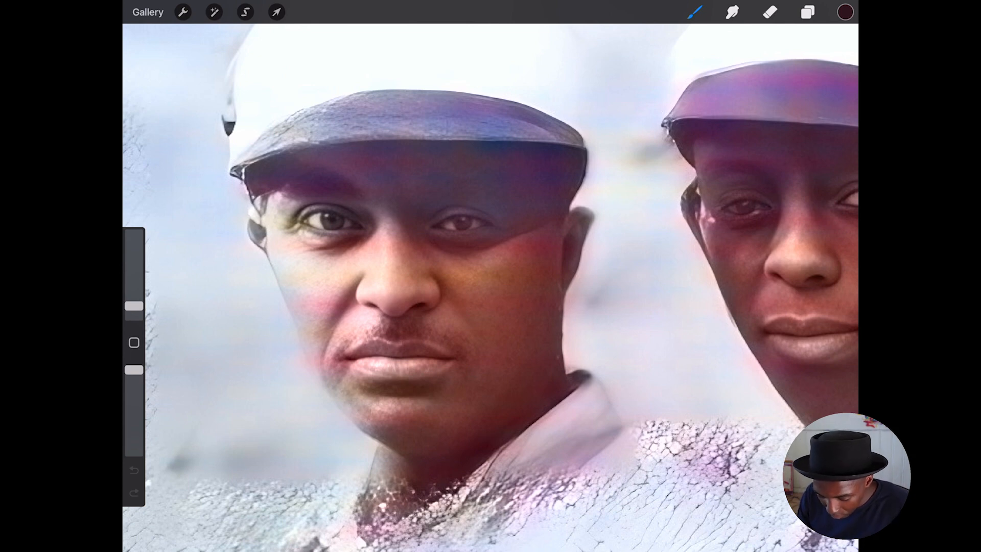
scroll(490, 255, "up", 3)
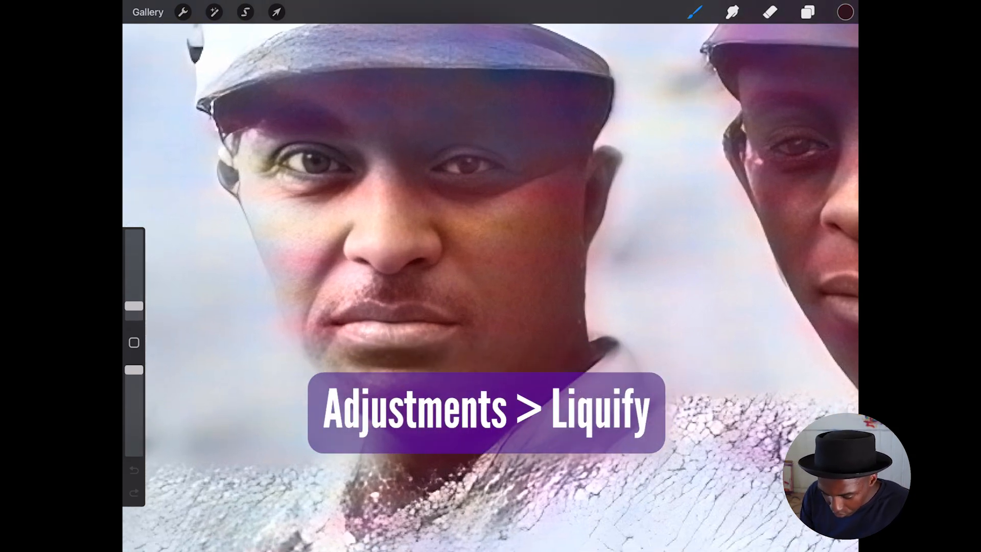
left_click(214, 12)
left_click(179, 399)
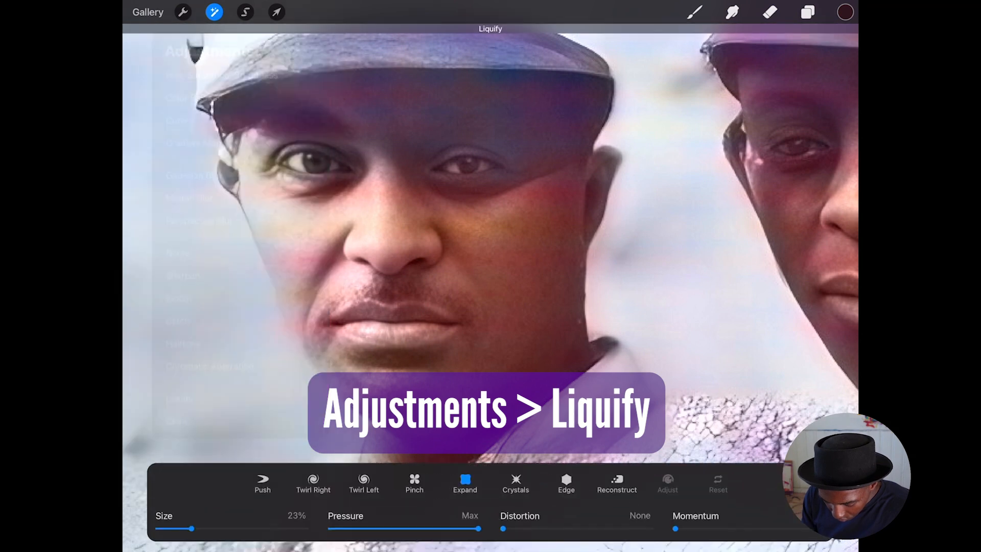
left_click(263, 483)
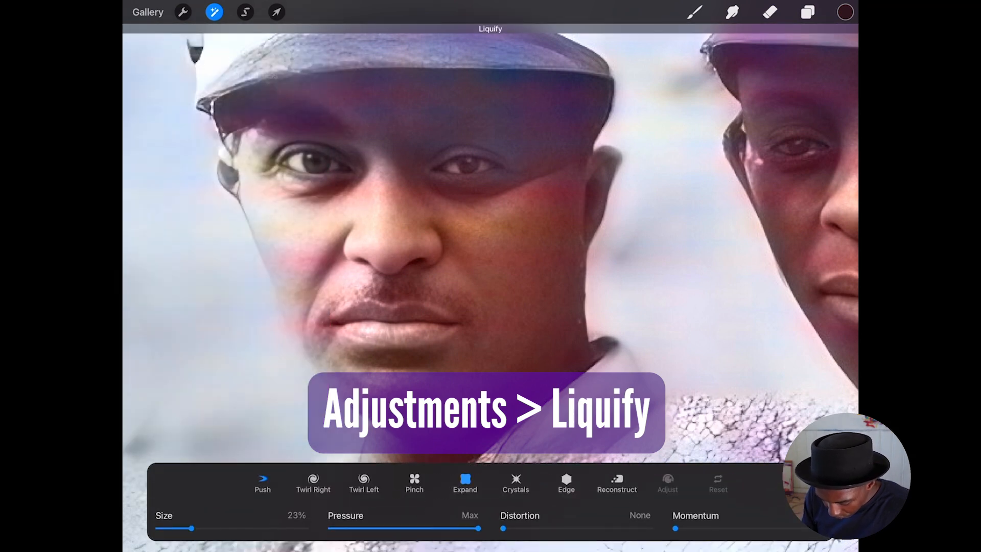
left_click_drag(228, 191, 230, 186)
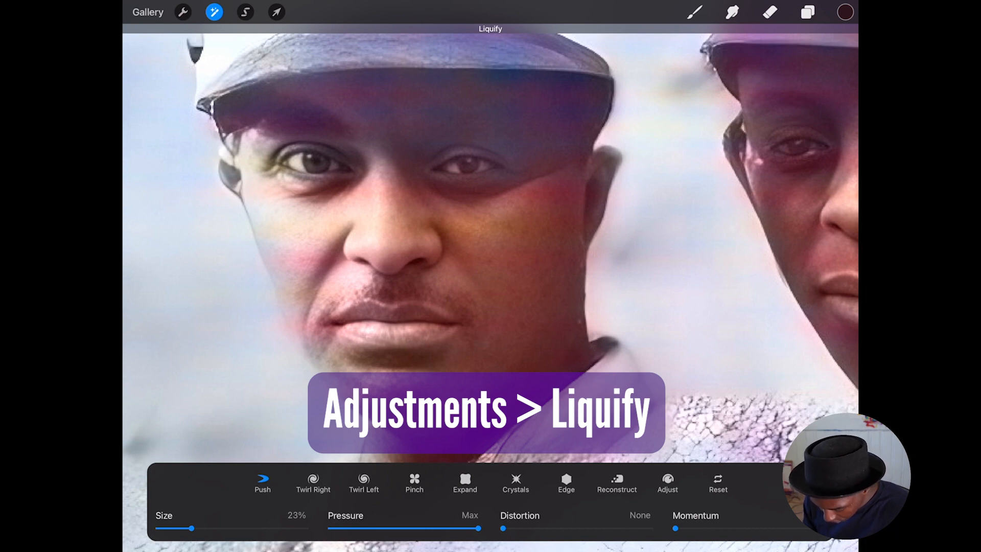
Step: Shrink the leftmost player's larger, brighter eye with Liquify Pinch
left_click(415, 483)
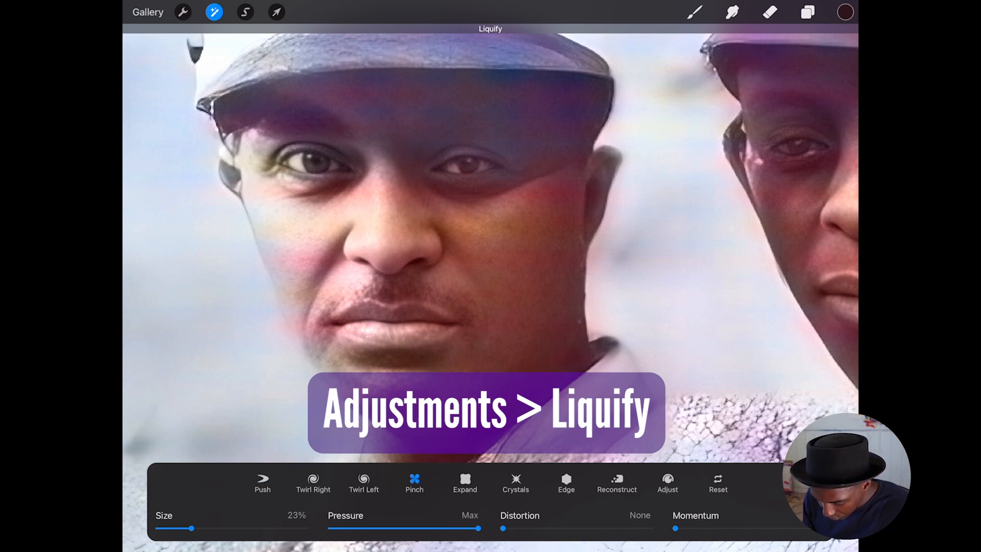
left_click(307, 161)
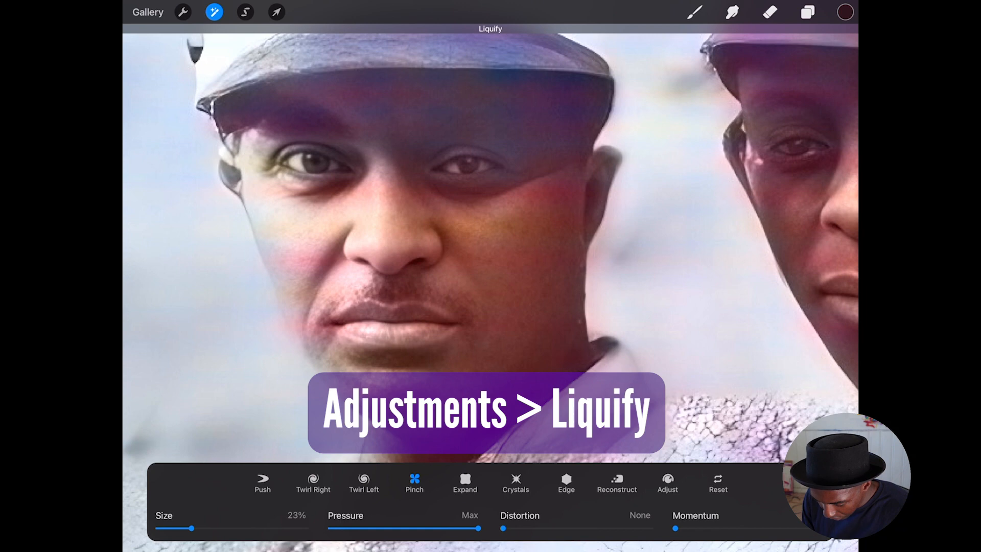
left_click(312, 168)
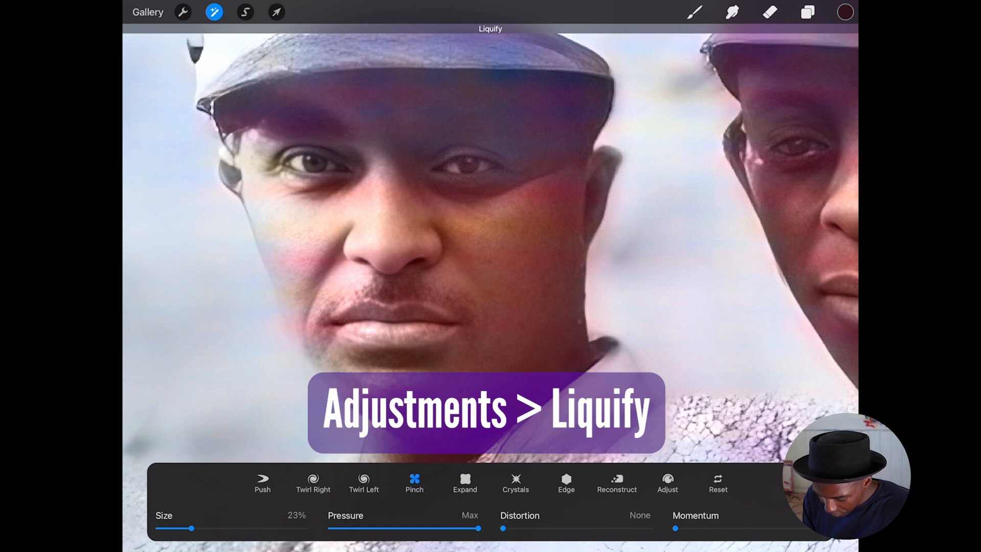
Step: Enlarge the leftmost player's smaller, shaded eye with Liquify Expand, undoing the first attempt and applying it again
left_click(465, 483)
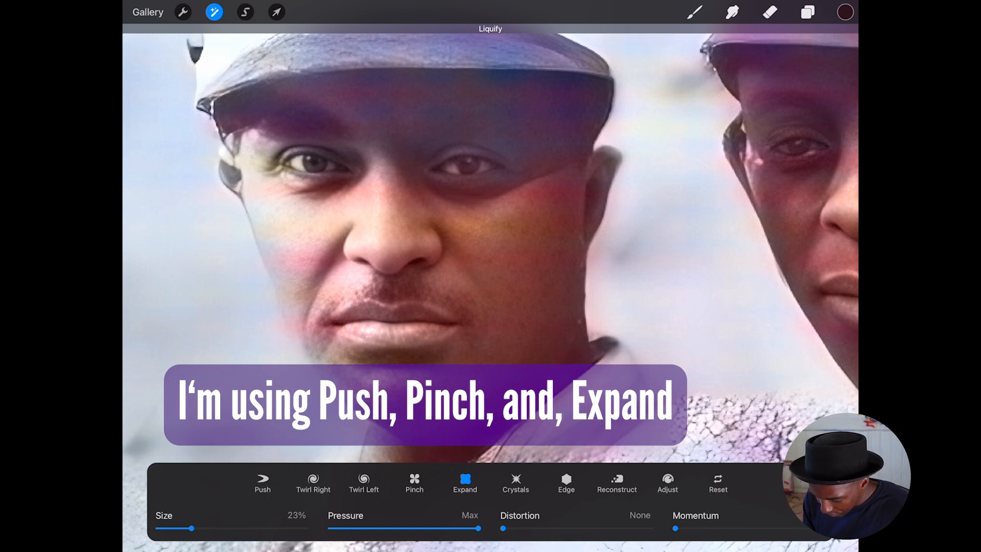
left_click(465, 169)
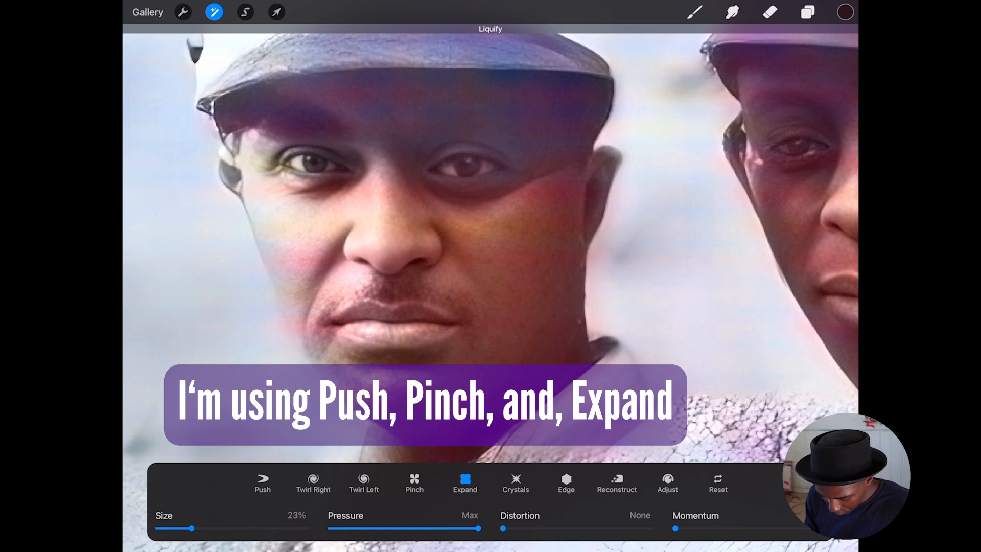
key("ctrl+z")
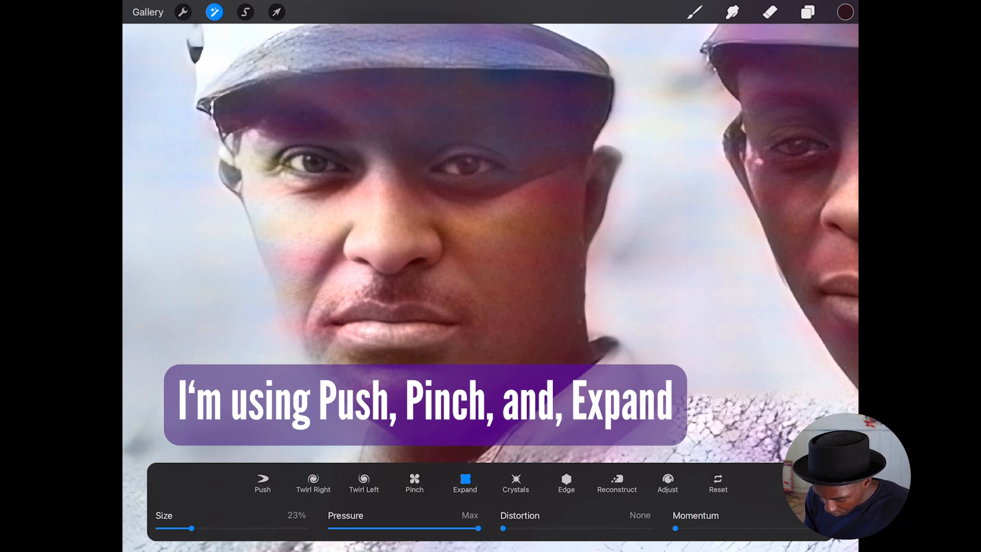
left_click(466, 167)
Step: Push the outer corner of the leftmost player's brighter eye slightly downward with Liquify
left_click(263, 482)
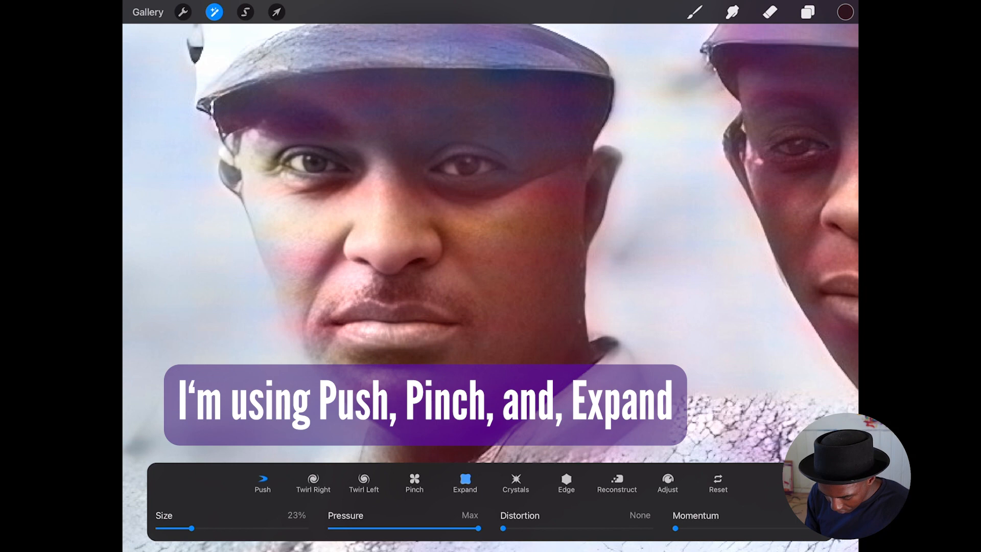
left_click_drag(286, 158, 287, 164)
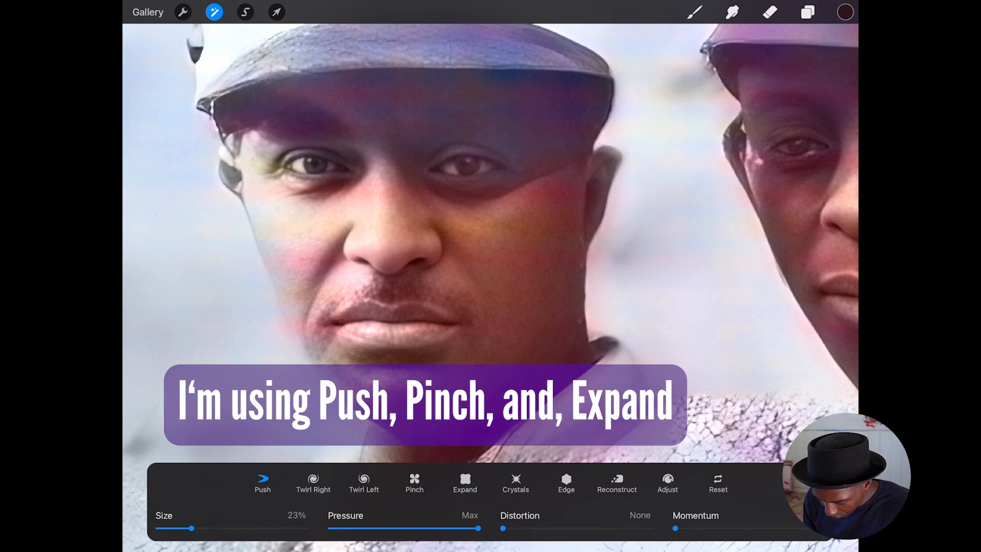
left_click_drag(286, 160, 288, 164)
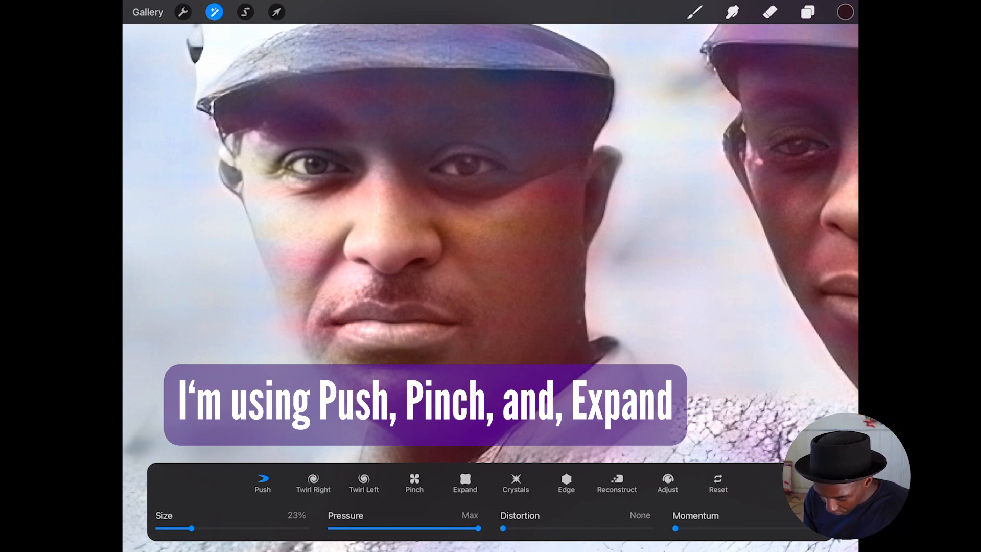
Step: Sample the pale background colour beside the leftmost player's face and brush over his distorted ear
left_click(695, 12)
left_click(134, 343)
left_click(209, 217)
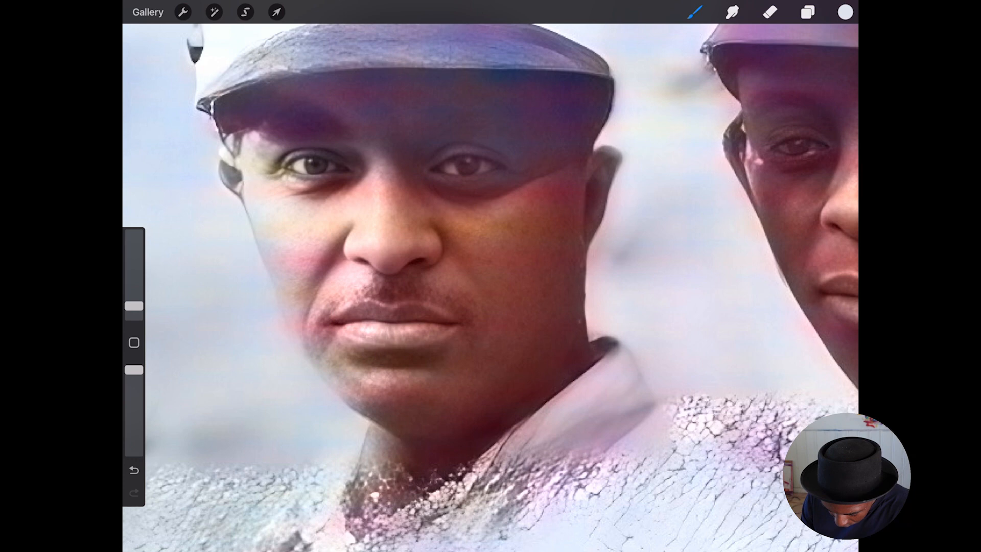
mouse_move(236, 183)
left_mouse_down()
mouse_move(234, 145)
mouse_move(242, 201)
left_mouse_up()
mouse_move(236, 135)
left_mouse_down()
mouse_move(248, 214)
mouse_move(231, 148)
mouse_move(236, 197)
mouse_move(226, 189)
mouse_move(218, 134)
mouse_move(240, 158)
left_mouse_up()
left_click_drag(240, 171, 241, 182)
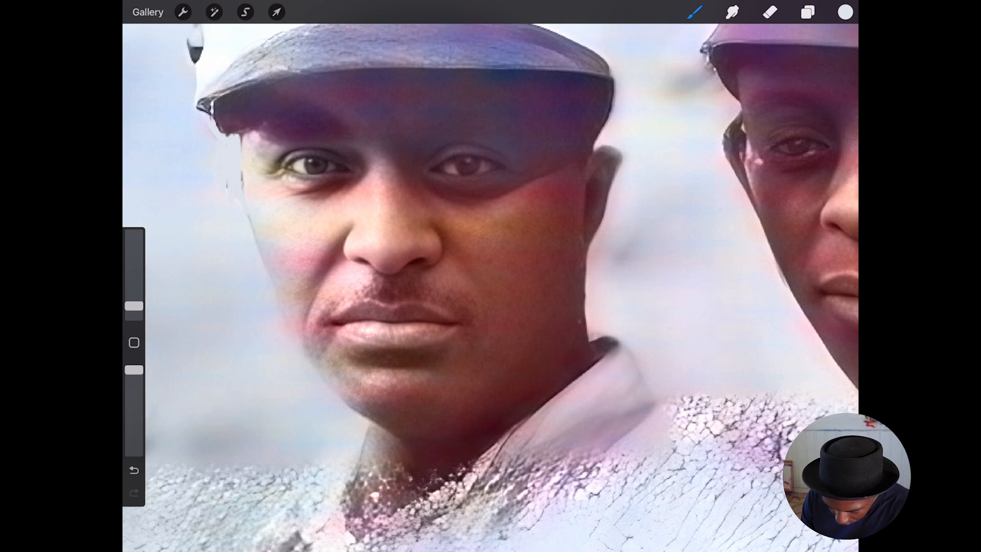
Step: Sample a pink skin tone from the leftmost player's cheek and paint a new narrow ear along that side of his face
left_click_drag(219, 212, 302, 269)
left_click_drag(236, 172, 246, 218)
left_click_drag(237, 192, 249, 232)
left_click_drag(235, 163, 240, 172)
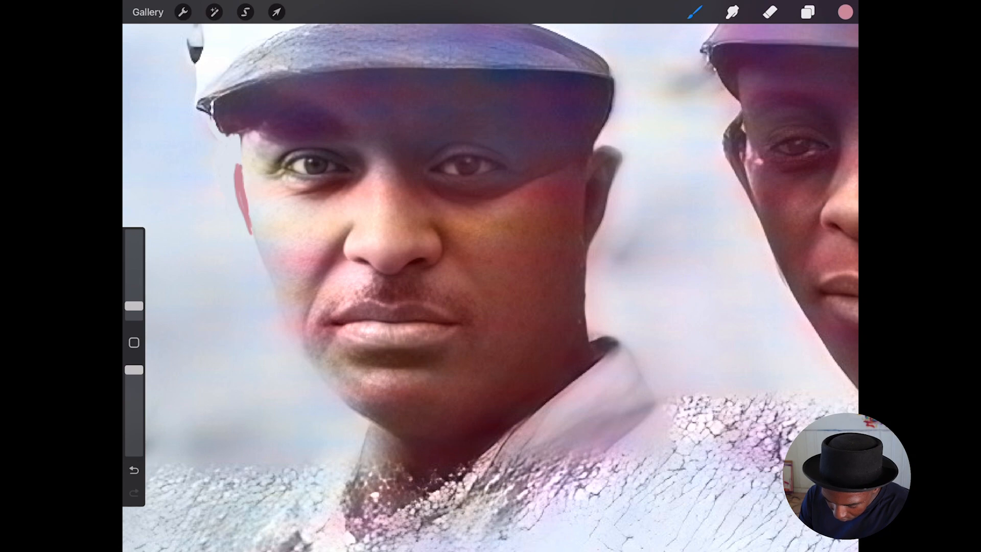
Step: Choose a dark reddish-brown and draw the crown outline, seams and top button on the leftmost player's white cap
scroll(491, 286, "down", 3)
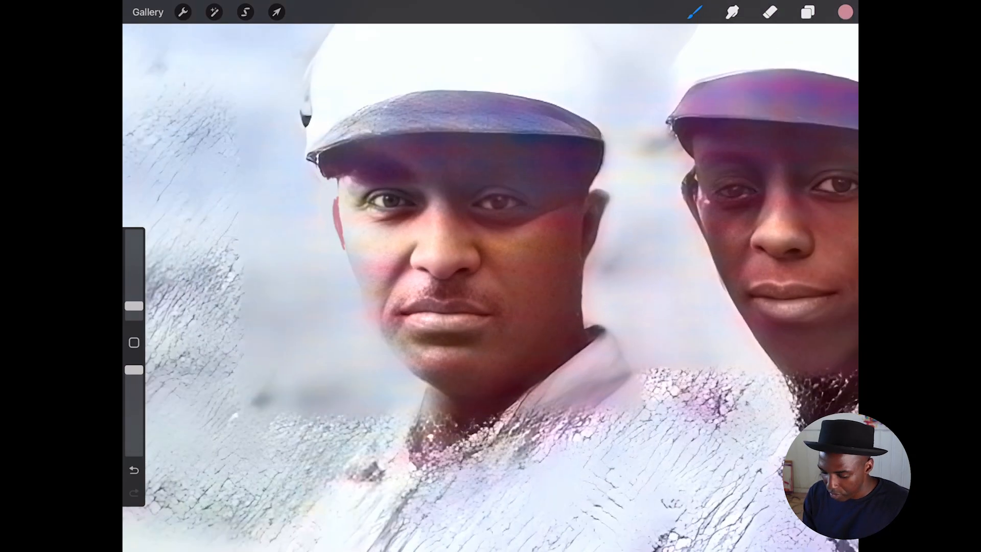
scroll(490, 286, "up", 4)
scroll(491, 286, "down", 4)
scroll(491, 286, "up", 1)
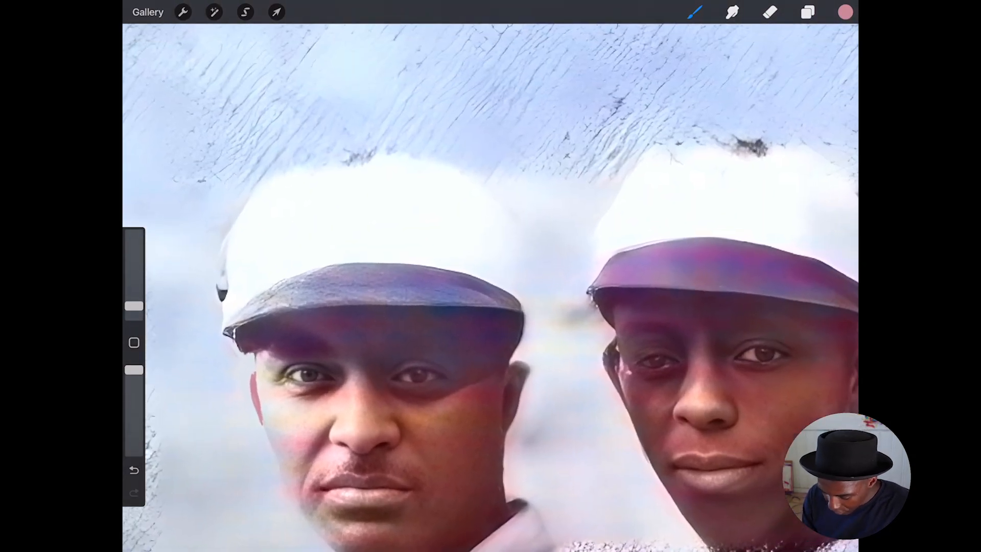
left_click(845, 12)
left_click(738, 188)
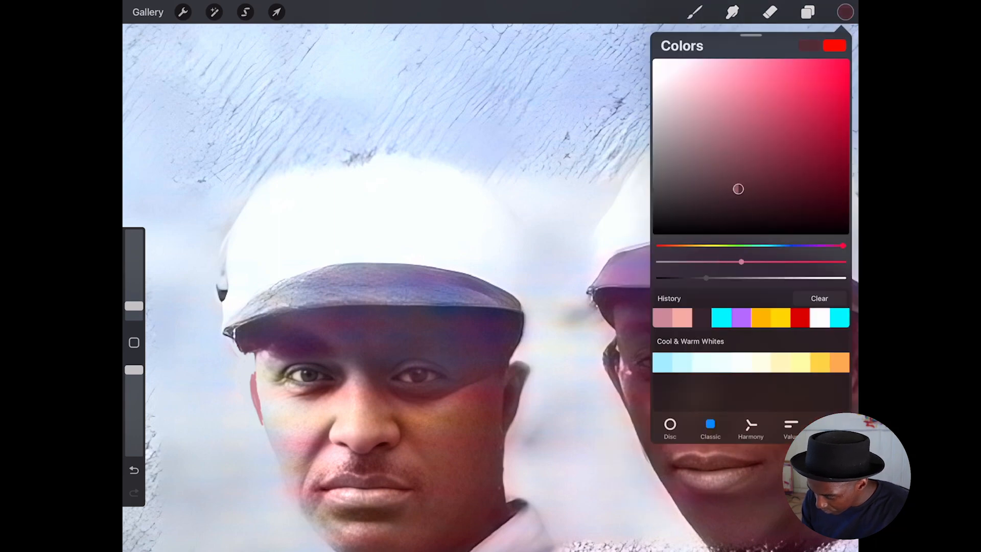
mouse_move(257, 289)
left_mouse_down()
mouse_move(279, 208)
mouse_move(312, 185)
mouse_move(445, 179)
left_mouse_up()
left_click_drag(372, 169, 460, 204)
mouse_move(406, 175)
left_mouse_down()
mouse_move(473, 199)
mouse_move(505, 226)
mouse_move(511, 279)
left_mouse_up()
left_click_drag(505, 222, 509, 285)
left_click_drag(483, 210, 503, 228)
left_click_drag(463, 187, 484, 212)
mouse_move(367, 178)
left_mouse_down()
mouse_move(364, 259)
mouse_move(384, 170)
left_mouse_up()
scroll(639, 271, "down", 5)
scroll(562, 286, "up", 5)
scroll(521, 286, "right", 2)
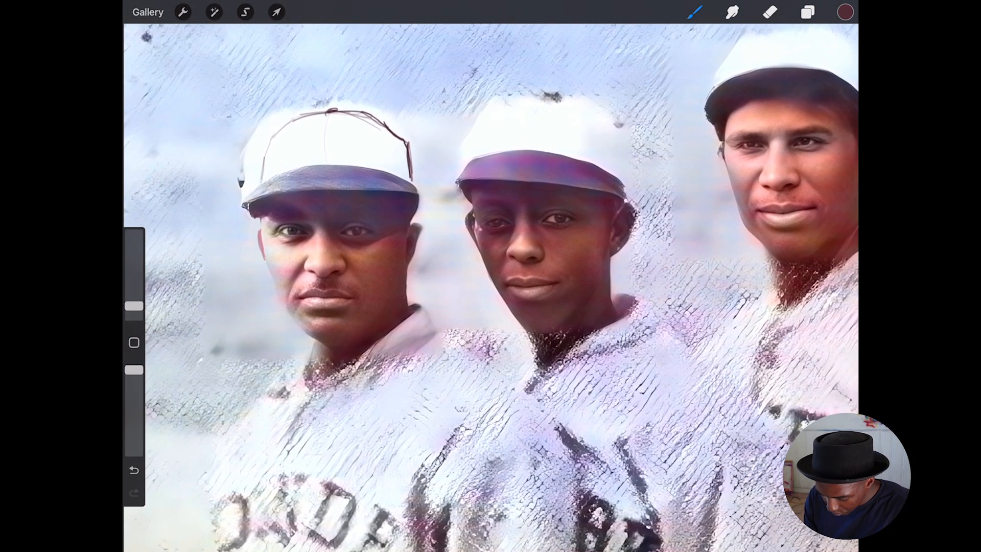
Step: Draw the crown outline and top button on the second player's white cap in the same dark reddish-brown
scroll(512, 286, "up", 3)
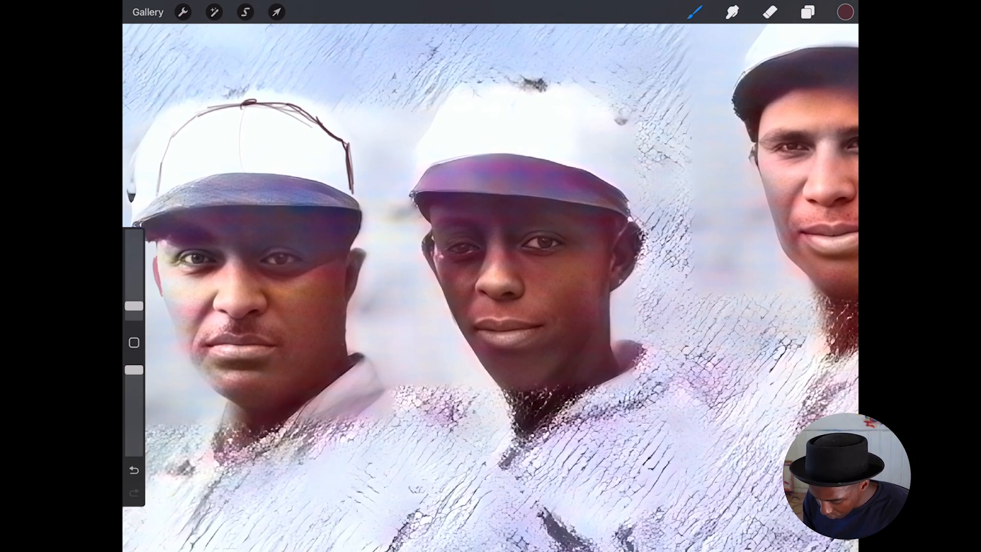
scroll(491, 287, "up", 5)
mouse_move(330, 144)
left_mouse_down()
mouse_move(352, 79)
mouse_move(417, 56)
mouse_move(360, 77)
left_mouse_up()
mouse_move(361, 72)
left_mouse_down()
mouse_move(340, 110)
mouse_move(366, 66)
left_mouse_up()
left_click_drag(364, 71, 479, 52)
mouse_move(417, 57)
left_mouse_down()
mouse_move(479, 51)
mouse_move(511, 63)
mouse_move(472, 59)
mouse_move(527, 69)
mouse_move(560, 87)
mouse_move(569, 127)
left_mouse_up()
left_click_drag(569, 112, 580, 172)
mouse_move(561, 95)
left_mouse_down()
mouse_move(584, 182)
mouse_move(557, 90)
mouse_move(475, 63)
left_mouse_up()
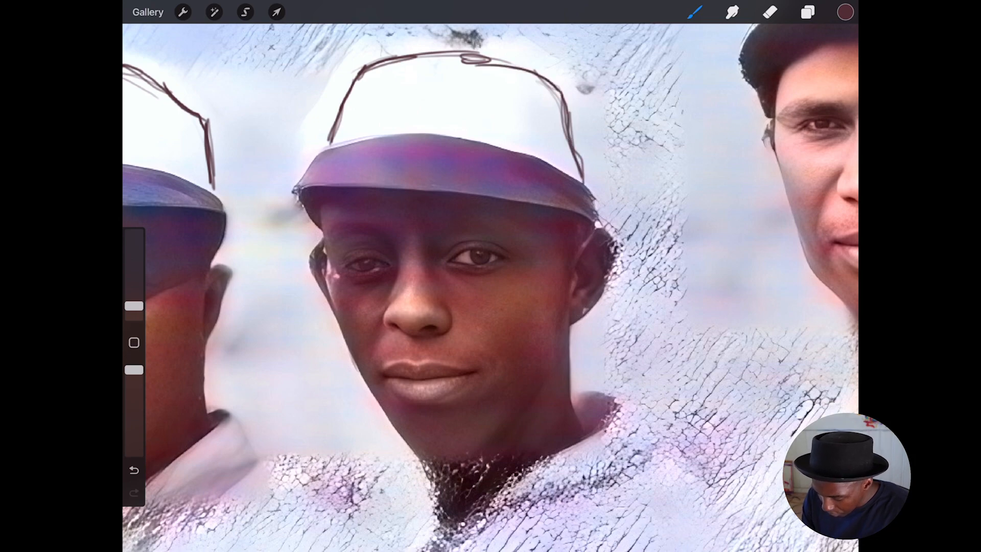
Step: Shrink the second player's wider, brighter eye with Liquify Pinch at 23% size and maximum pressure
scroll(491, 276, "down", 2)
scroll(491, 276, "up", 1)
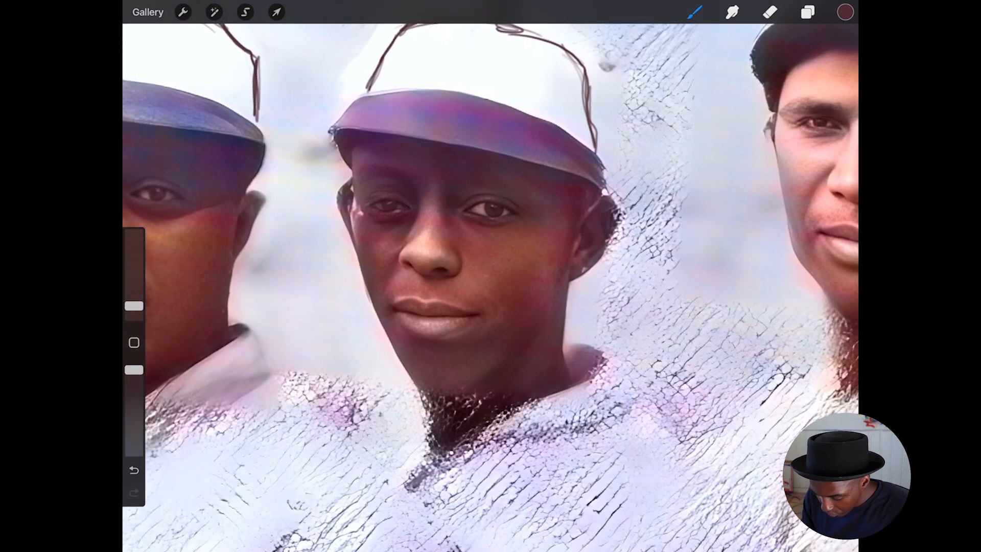
left_click(214, 12)
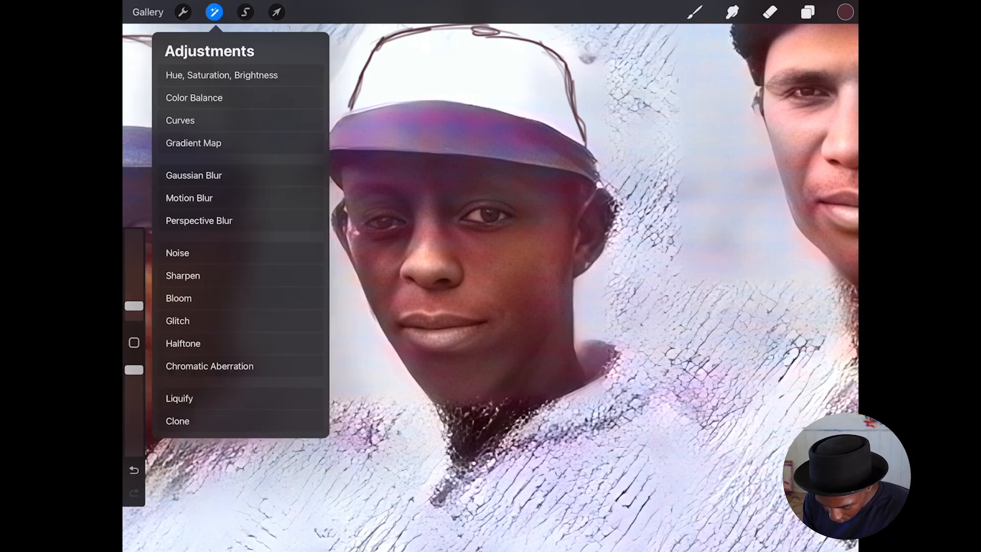
left_click(179, 398)
left_click(415, 483)
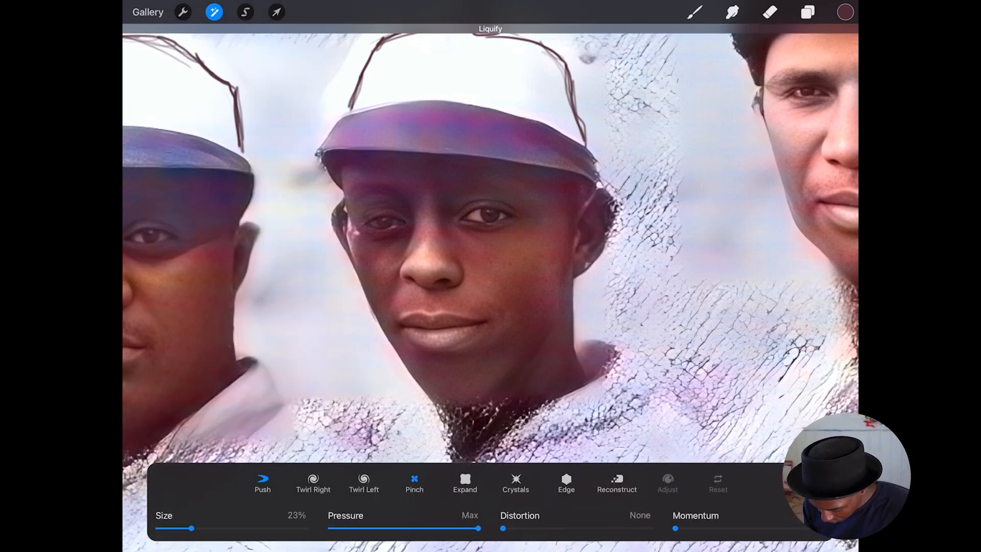
left_click(485, 215)
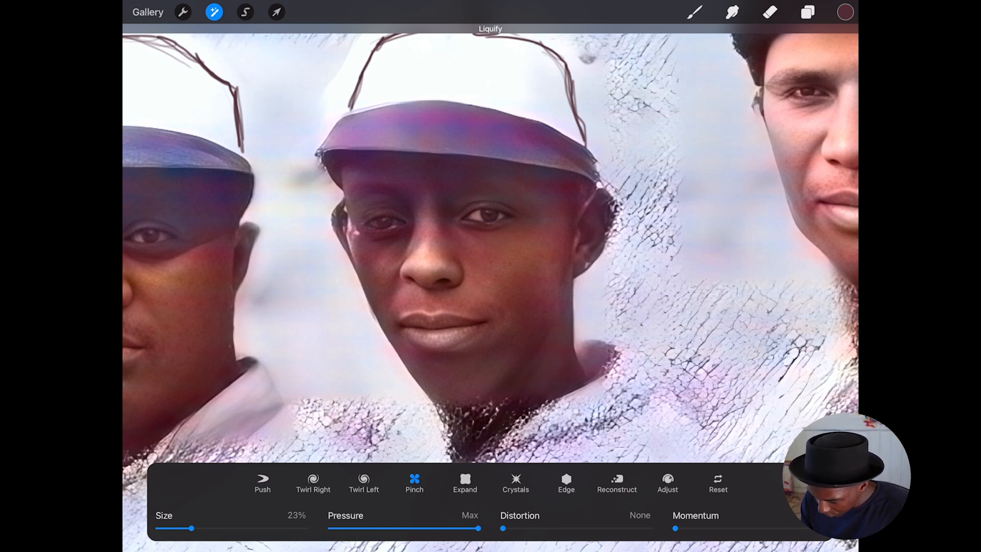
Step: Choose a pale background tone and brush over the outer edge of the second player's narrow ear to slim it
left_click(695, 11)
left_click_drag(477, 66, 312, 228)
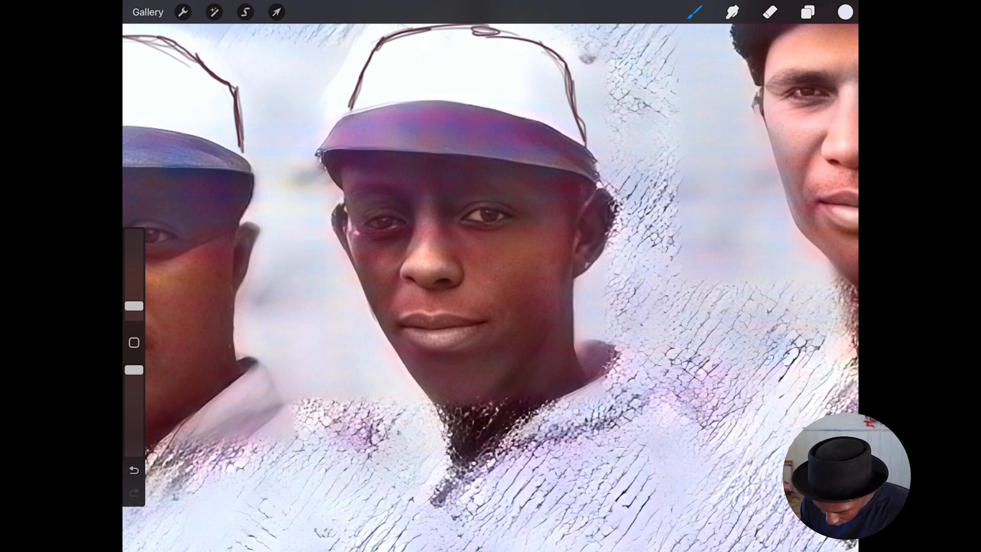
left_click_drag(335, 206, 336, 236)
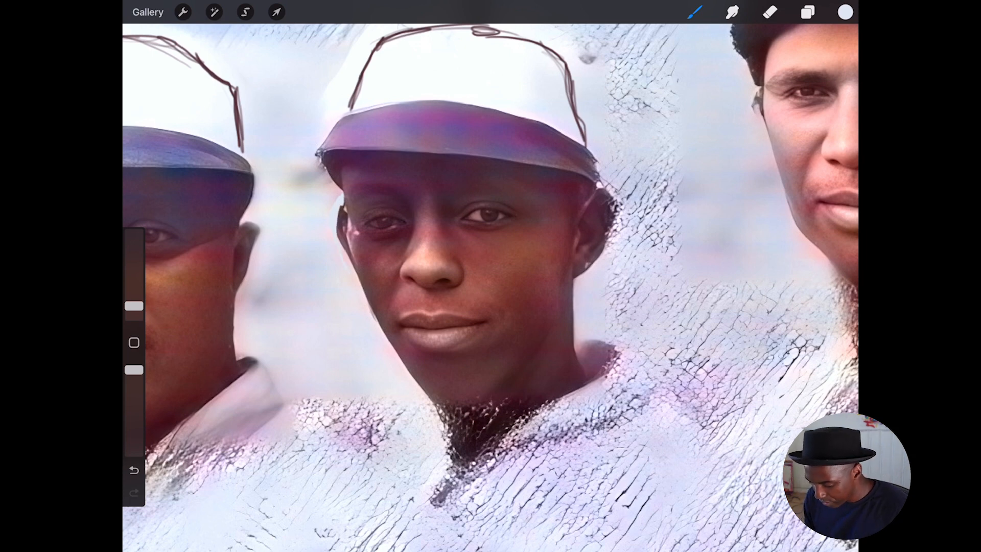
scroll(490, 287, "down", 1)
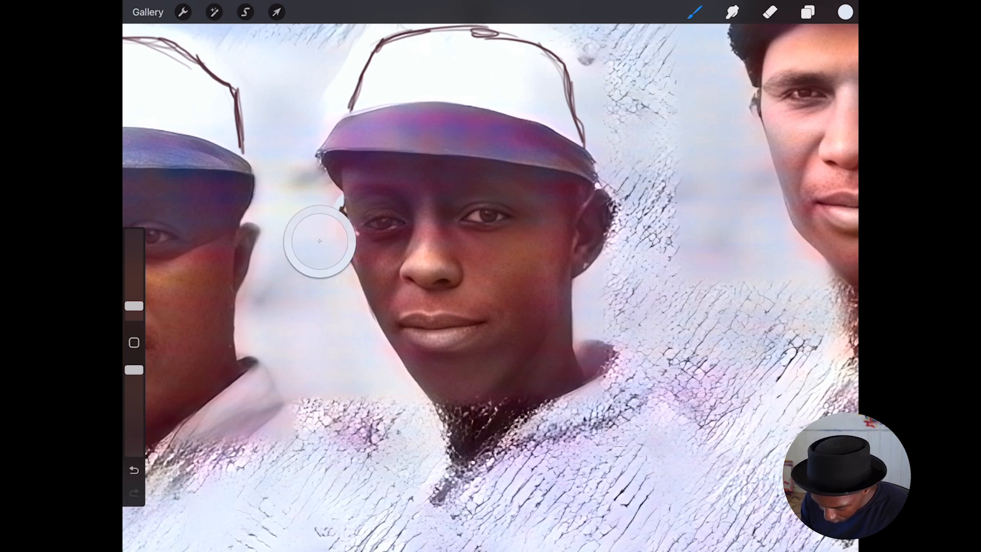
Step: Sample a dark purple from the second player's larger ear and draw the cheek edge and front cap seam on the smiling player with the reddish brim
left_click(605, 196)
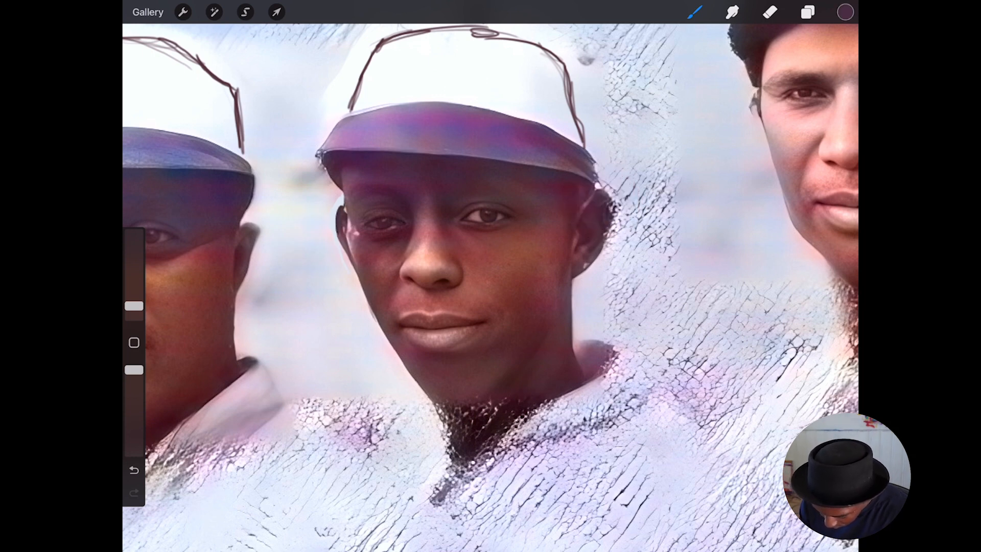
scroll(475, 358, "down", 5)
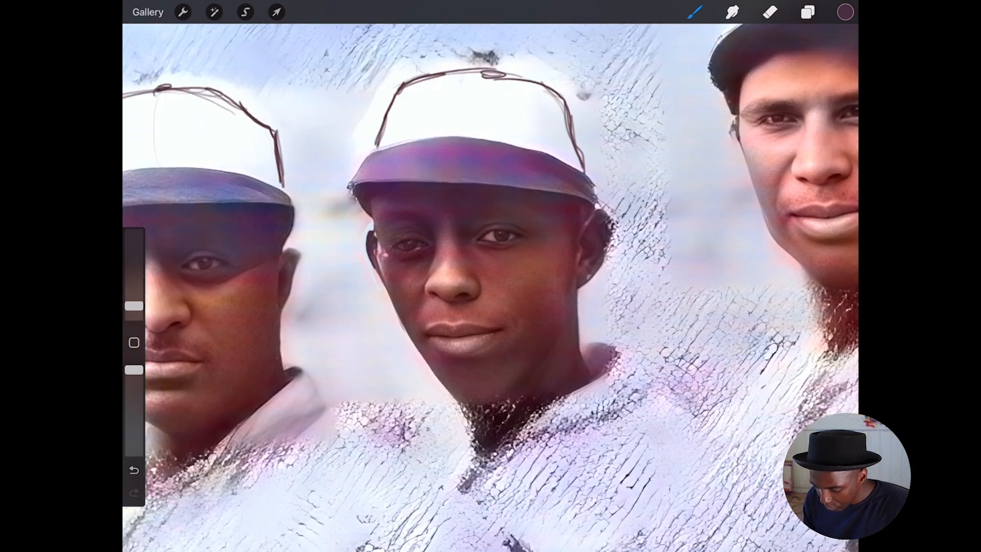
scroll(491, 286, "down", 5)
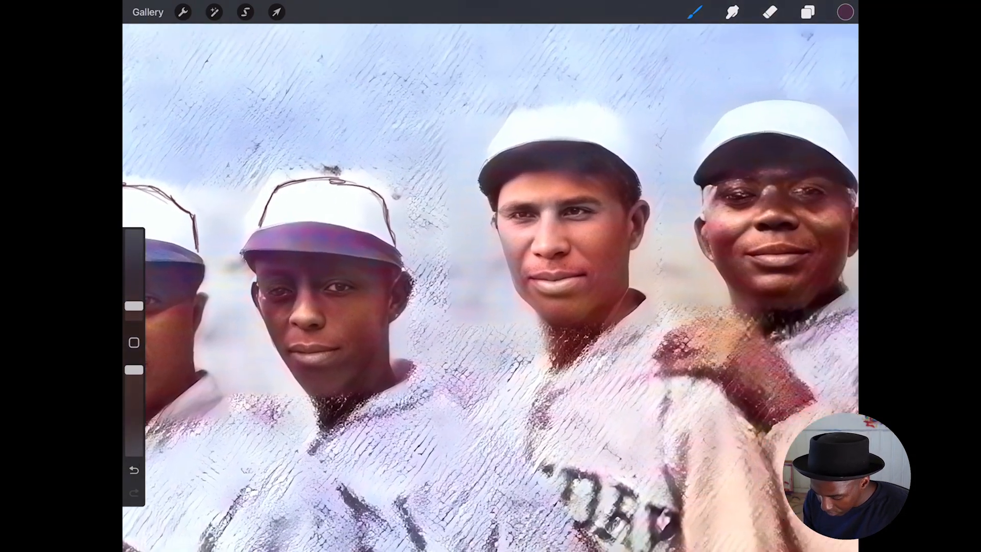
scroll(490, 286, "right", 8)
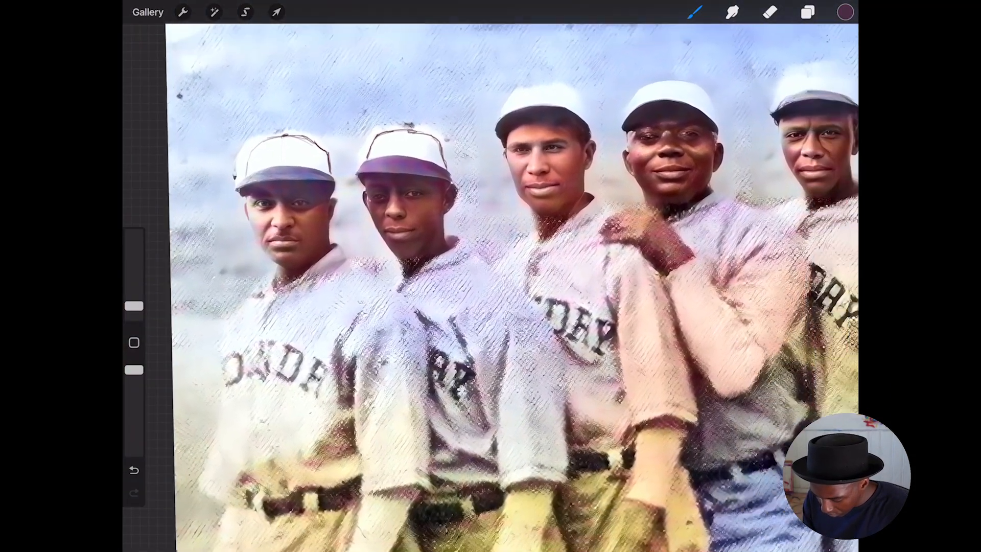
scroll(490, 327, "right", 10)
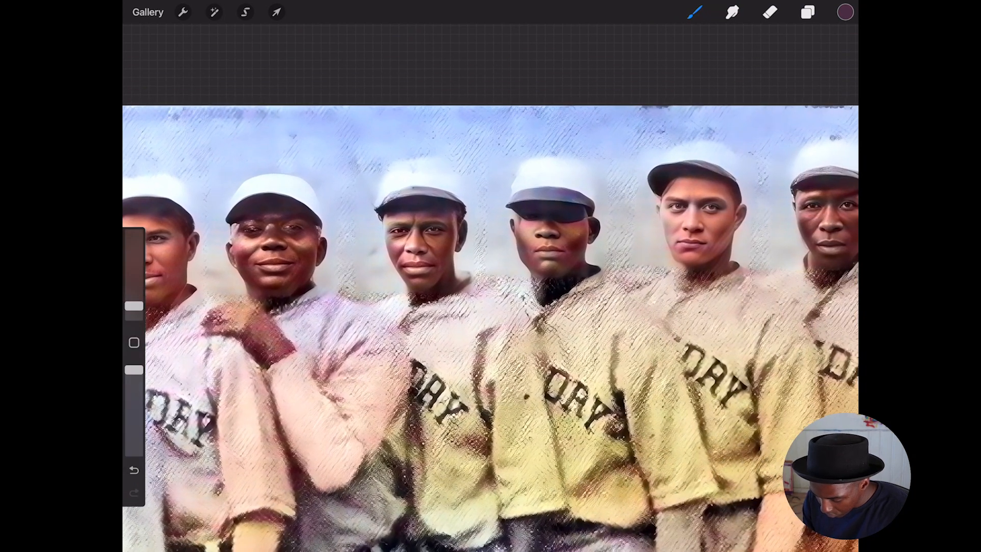
scroll(491, 327, "right", 10)
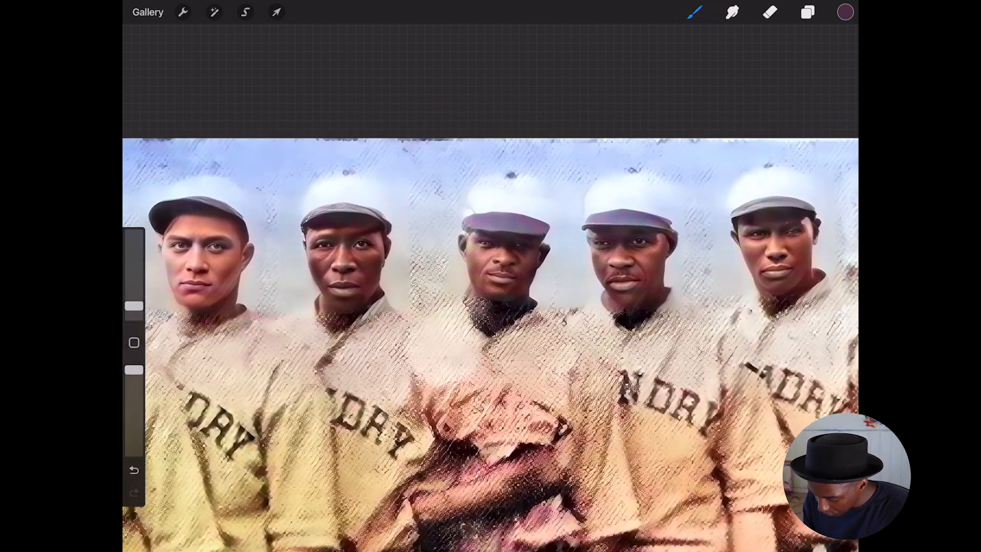
scroll(491, 342, "right", 10)
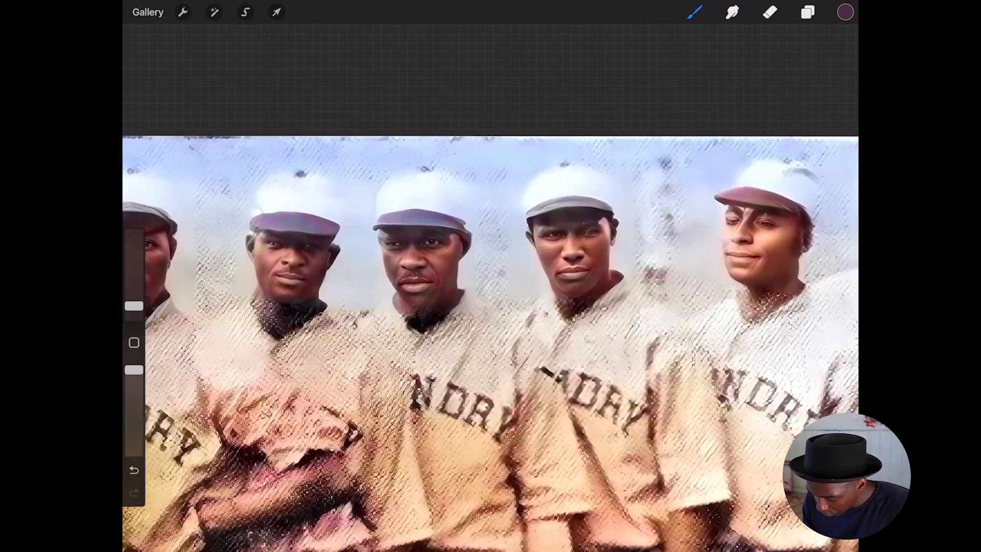
scroll(639, 266, "up", 10)
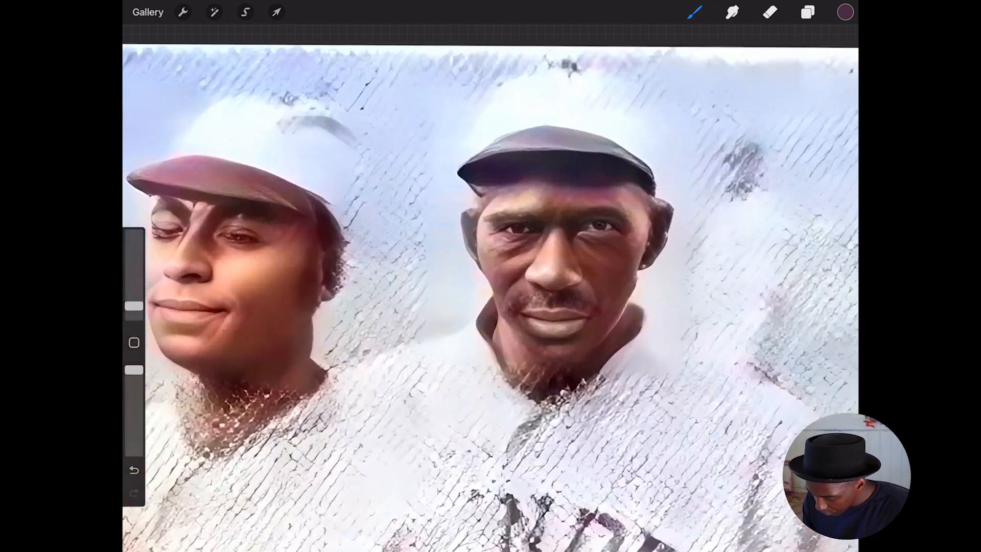
scroll(490, 276, "down", 5)
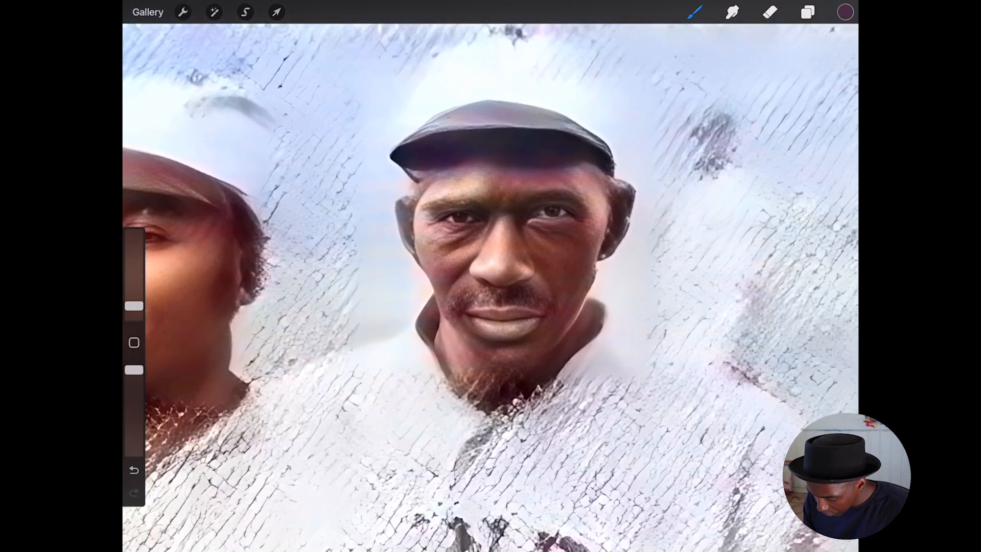
scroll(409, 256, "up", 5)
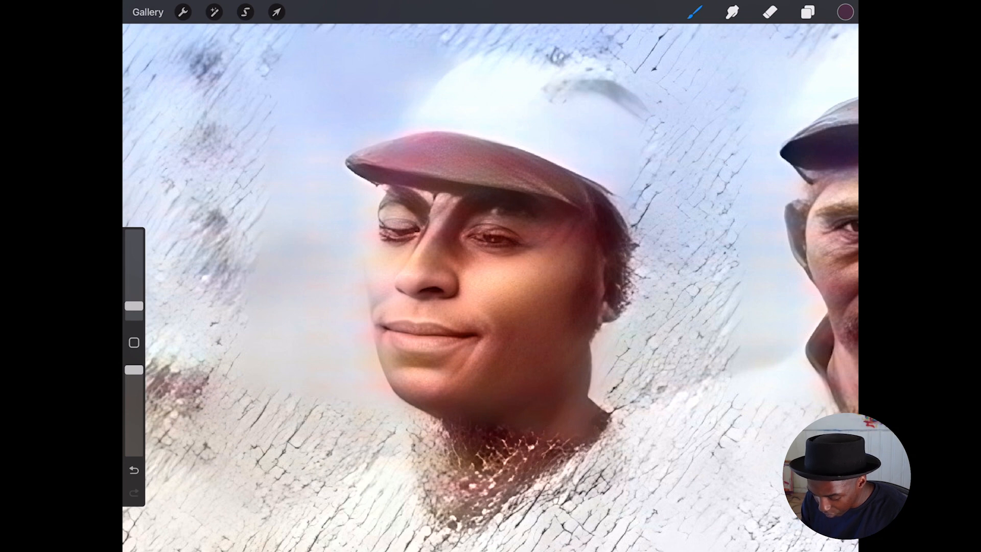
scroll(526, 215, "down", 1)
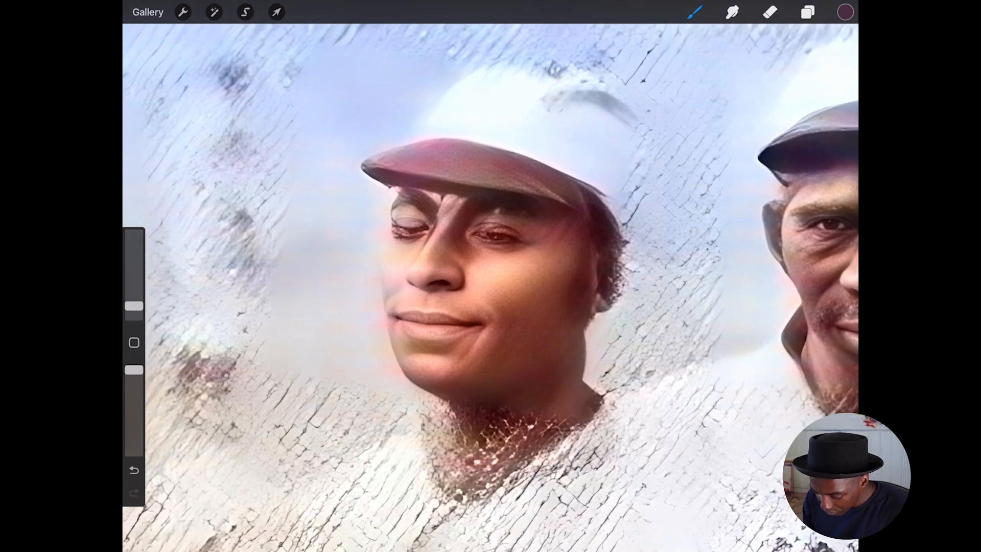
mouse_move(393, 187)
left_mouse_down()
mouse_move(381, 295)
mouse_move(391, 335)
left_mouse_up()
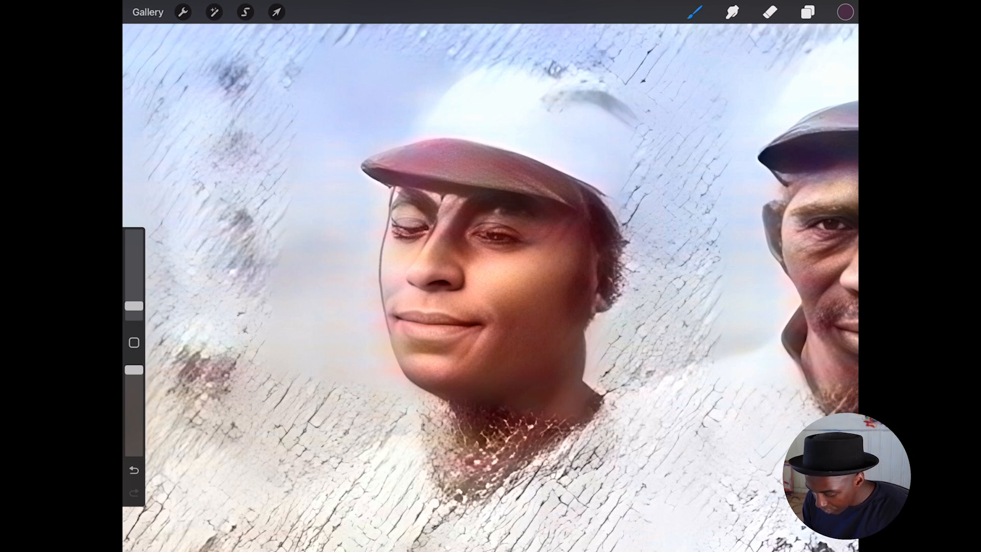
mouse_move(430, 138)
left_mouse_down()
mouse_move(444, 97)
mouse_move(478, 88)
left_mouse_up()
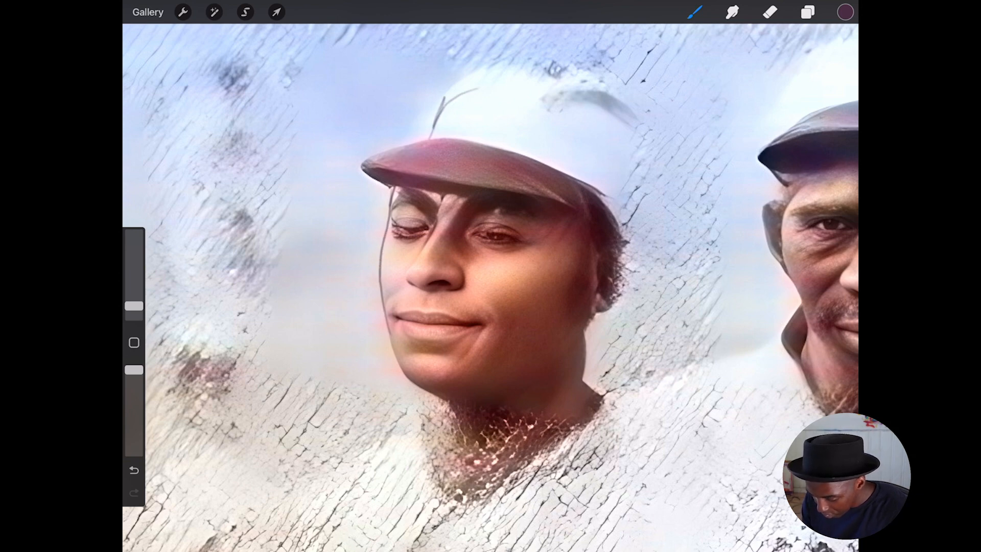
mouse_move(424, 216)
left_mouse_down()
mouse_move(396, 219)
mouse_move(430, 225)
mouse_move(404, 210)
mouse_move(471, 233)
mouse_move(521, 227)
mouse_move(482, 233)
left_mouse_up()
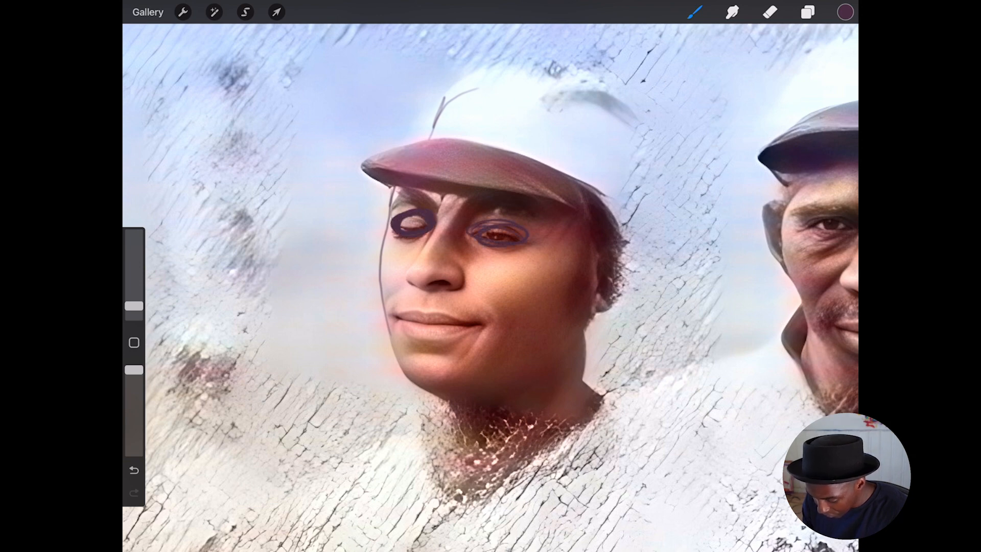
mouse_move(391, 207)
left_mouse_down()
mouse_move(435, 193)
mouse_move(388, 200)
mouse_move(411, 195)
left_mouse_up()
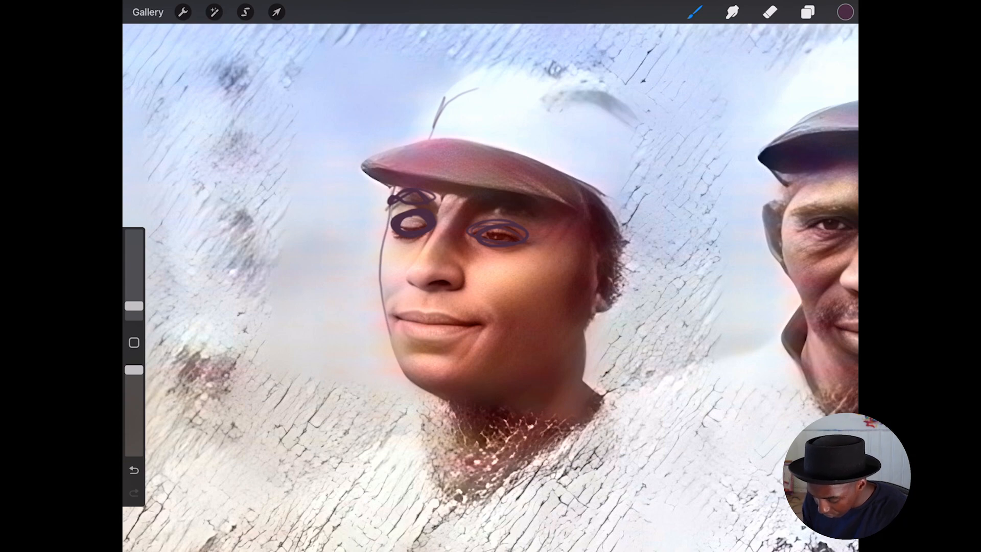
key("ctrl+z")
key("ctrl+z")
key("ctrl+z")
Step: Use Liquify at 23% size to pinch the wide eye smaller and expand the narrow eye of the tenth player, who has a mustache
scroll(490, 276, "down", 5)
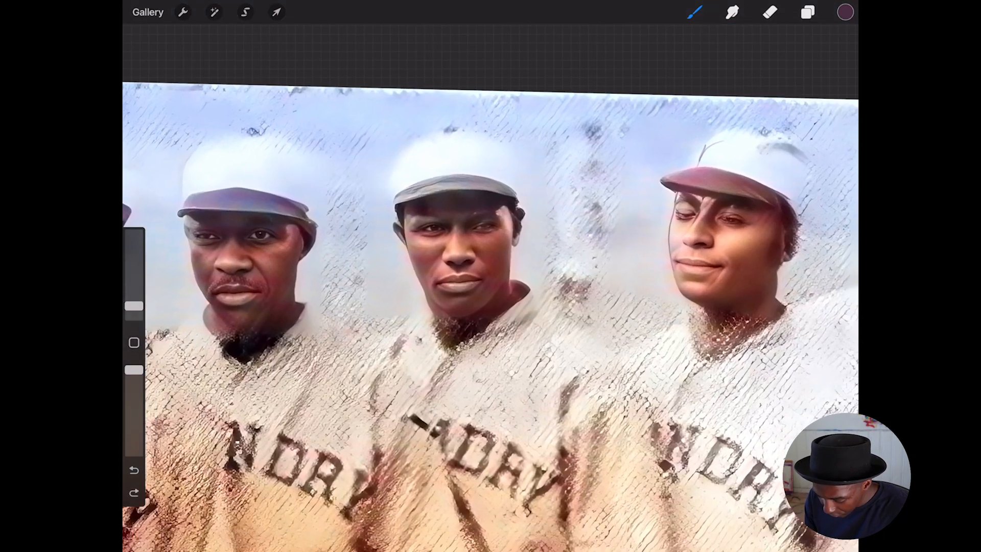
scroll(491, 276, "up", 2)
scroll(491, 276, "left", 3)
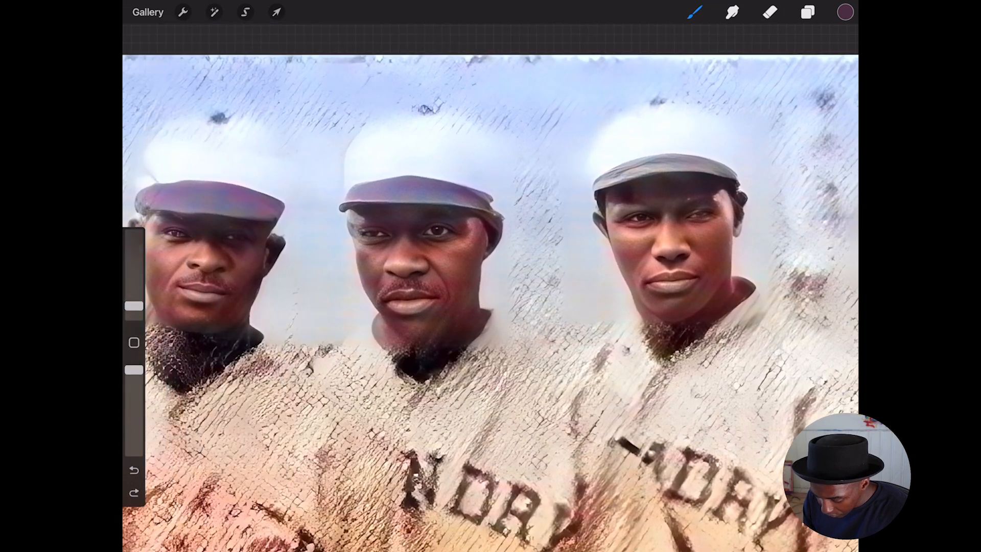
scroll(491, 276, "up", 4)
scroll(491, 287, "down", 1)
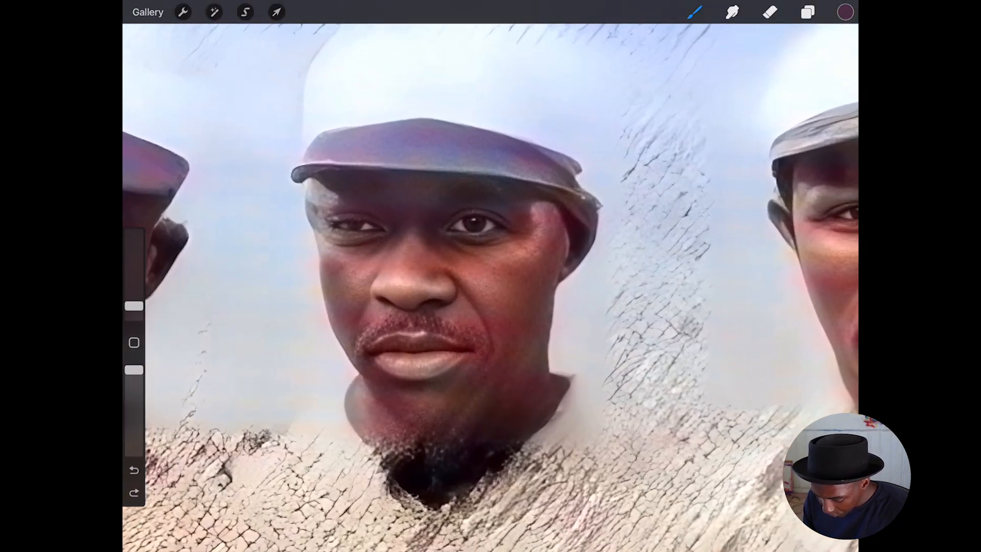
scroll(491, 287, "up", 2)
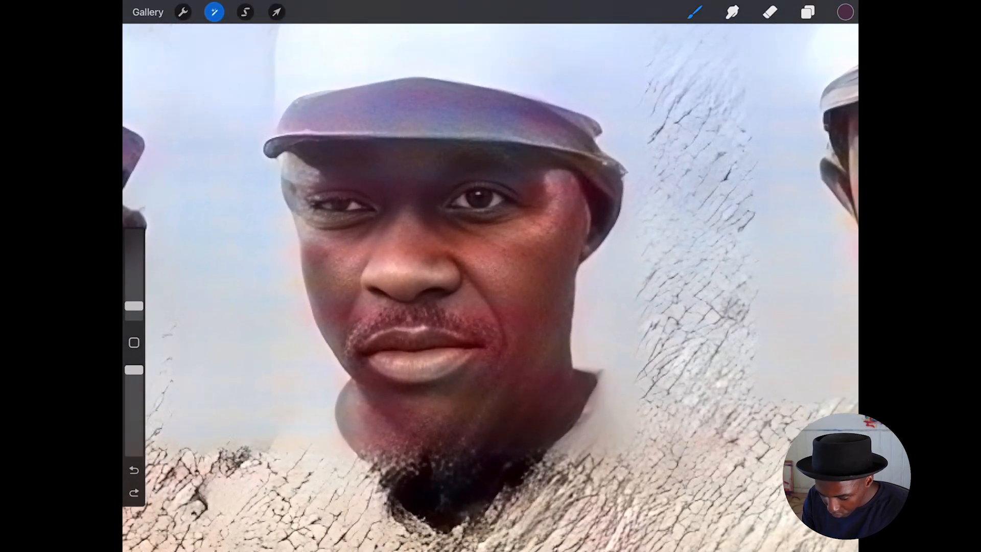
left_click(214, 12)
left_click(179, 398)
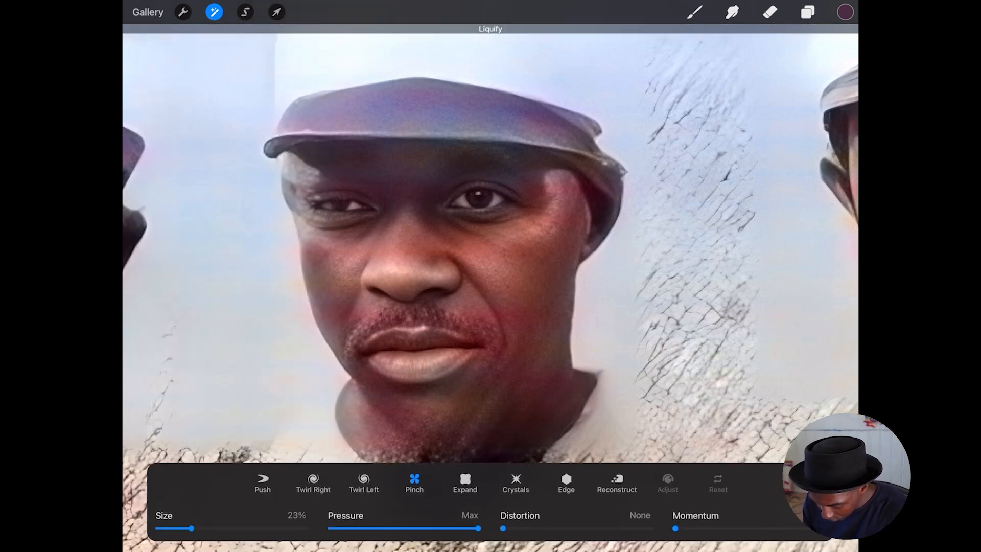
left_click(478, 199)
left_click(465, 483)
left_click(327, 205)
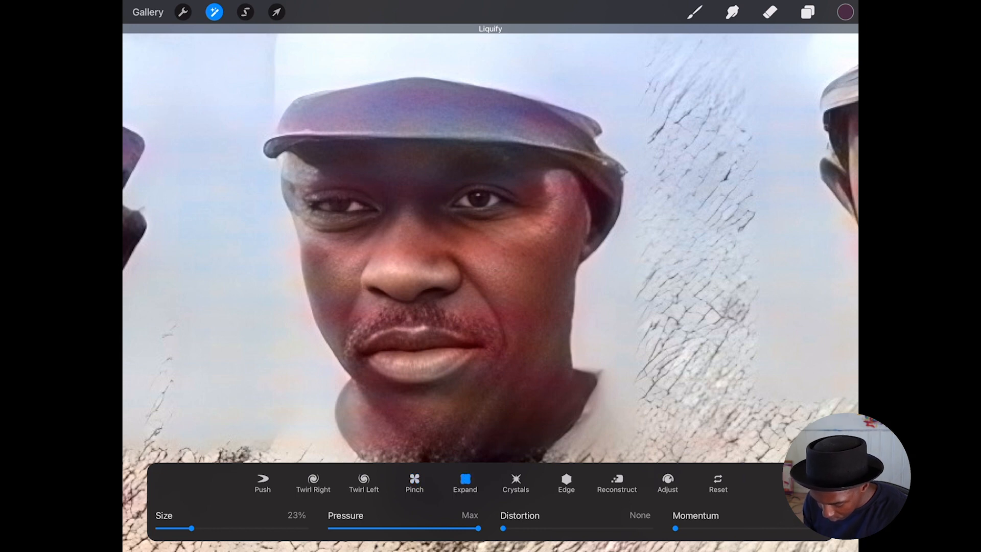
Step: Push the tenth player's temple edge inward and his narrow eye slightly upward with Liquify
left_click(263, 483)
left_click_drag(276, 197, 281, 189)
left_click_drag(339, 210, 339, 207)
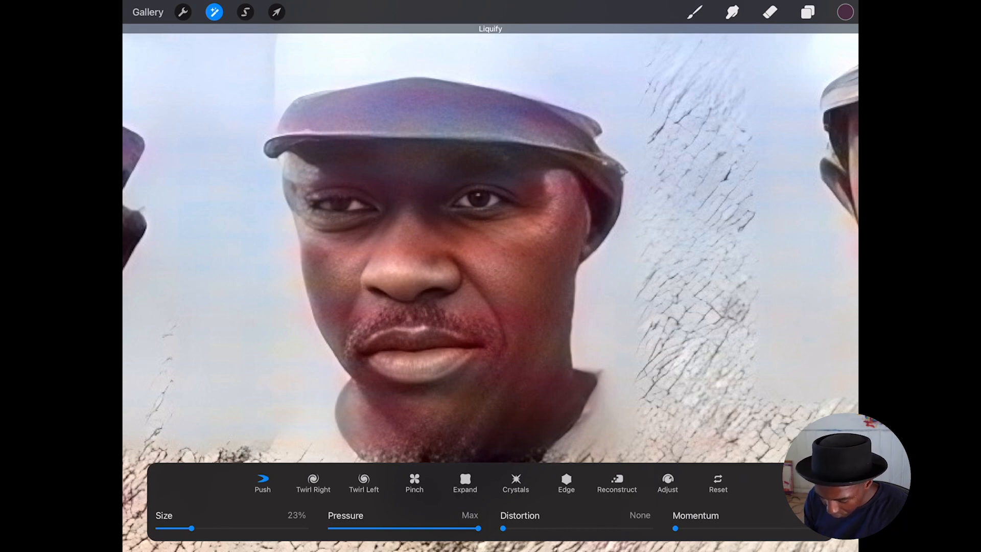
scroll(491, 255, "down", 5)
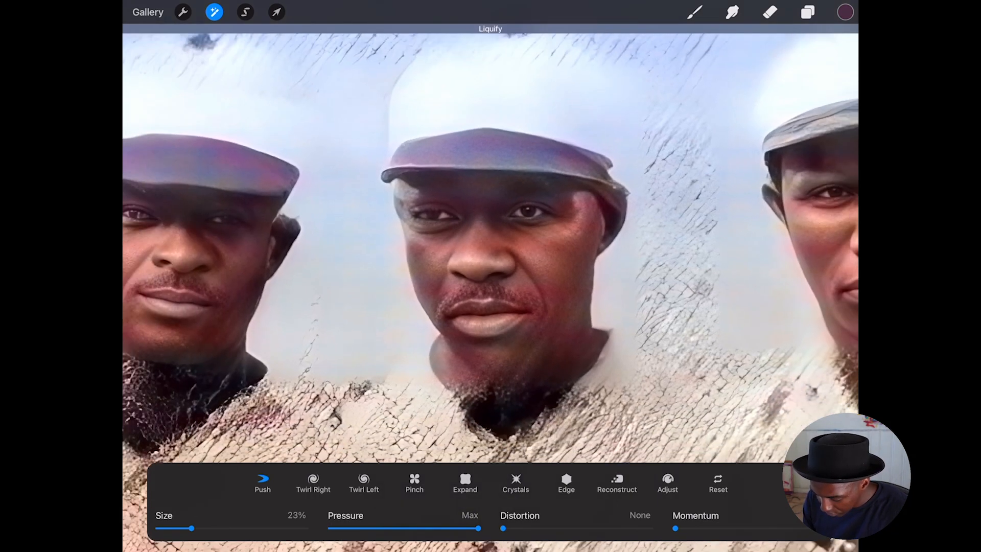
scroll(490, 256, "down", 10)
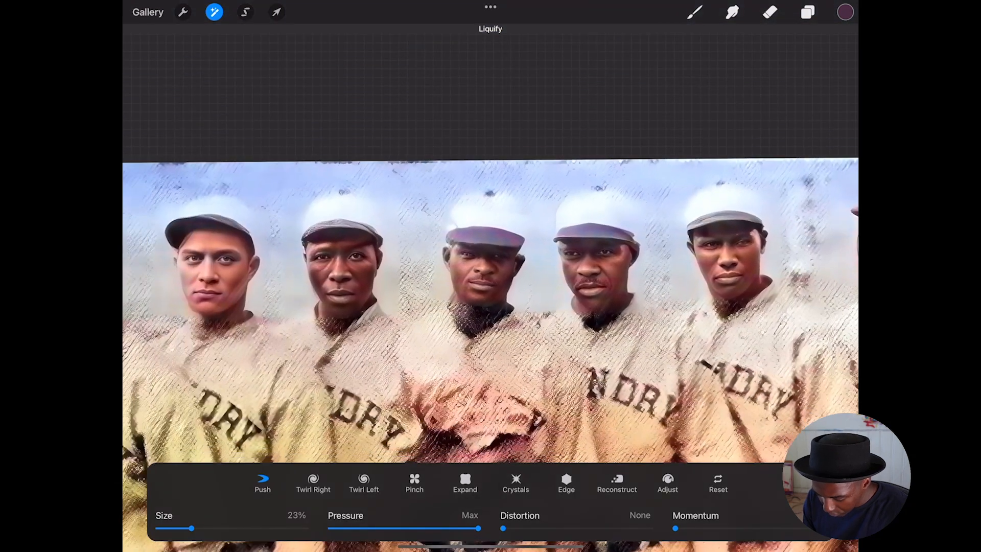
scroll(490, 266, "down", 10)
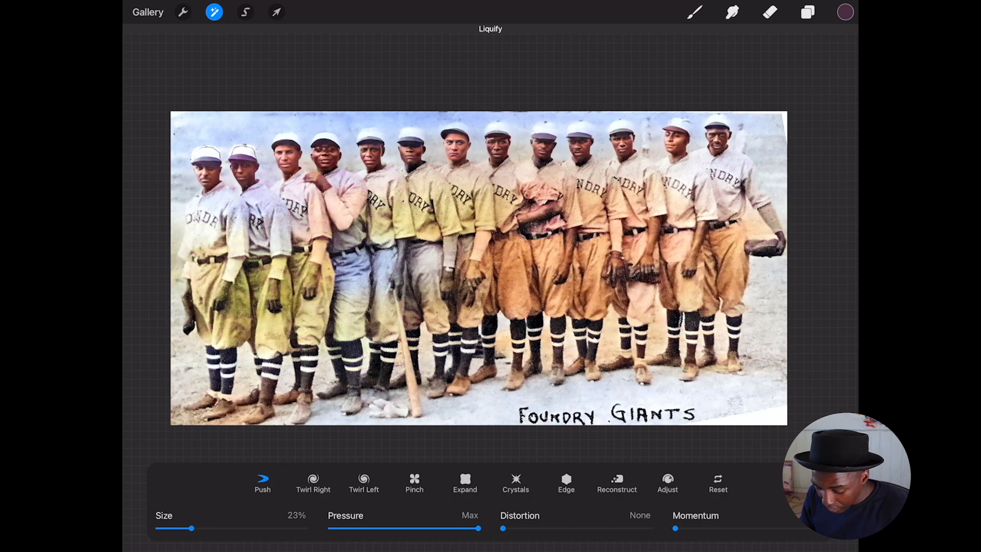
scroll(479, 269, "up", 5)
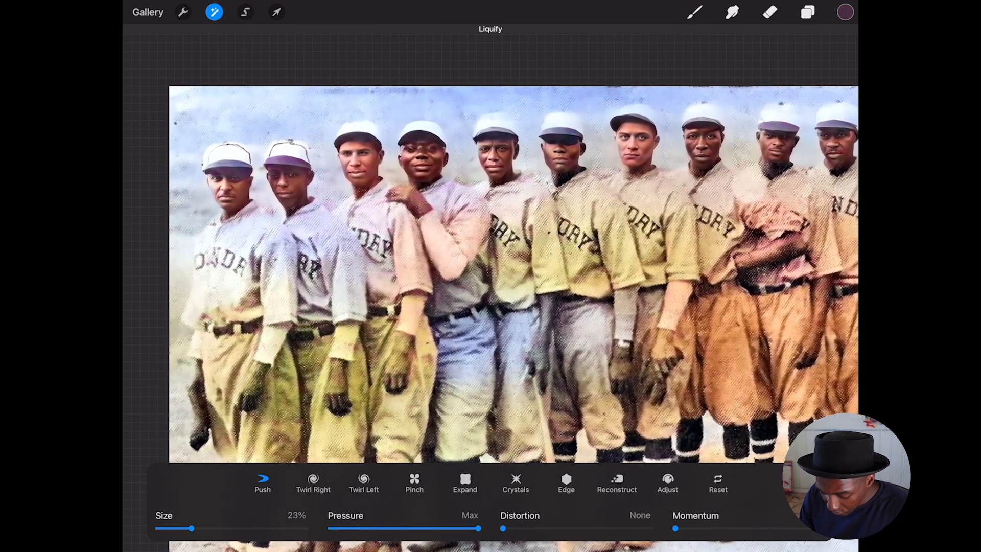
scroll(499, 297, "down", 5)
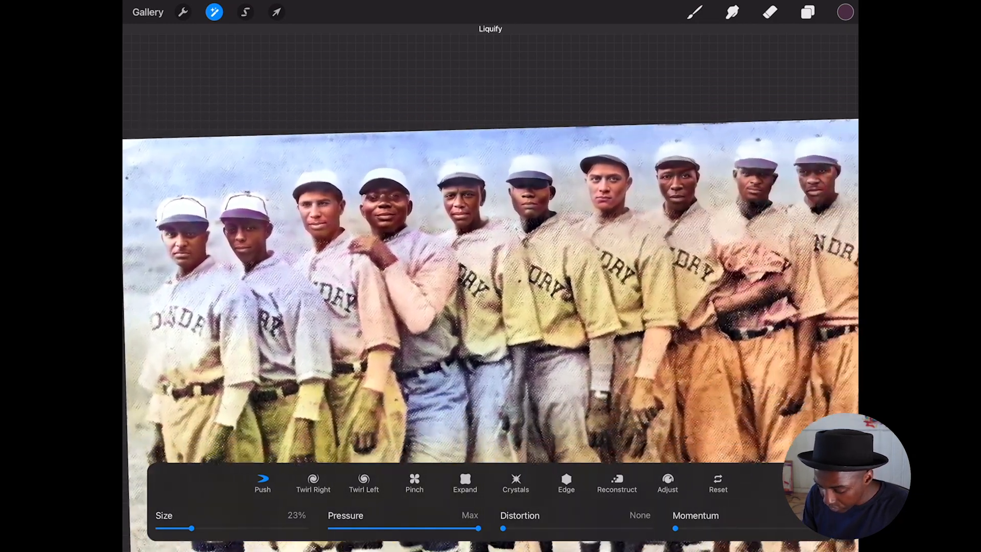
scroll(449, 296, "up", 1)
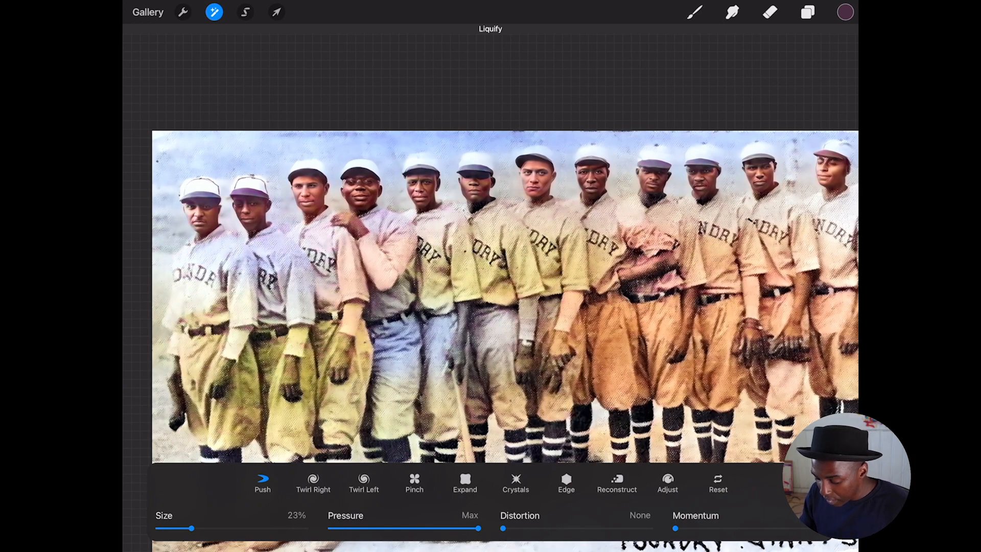